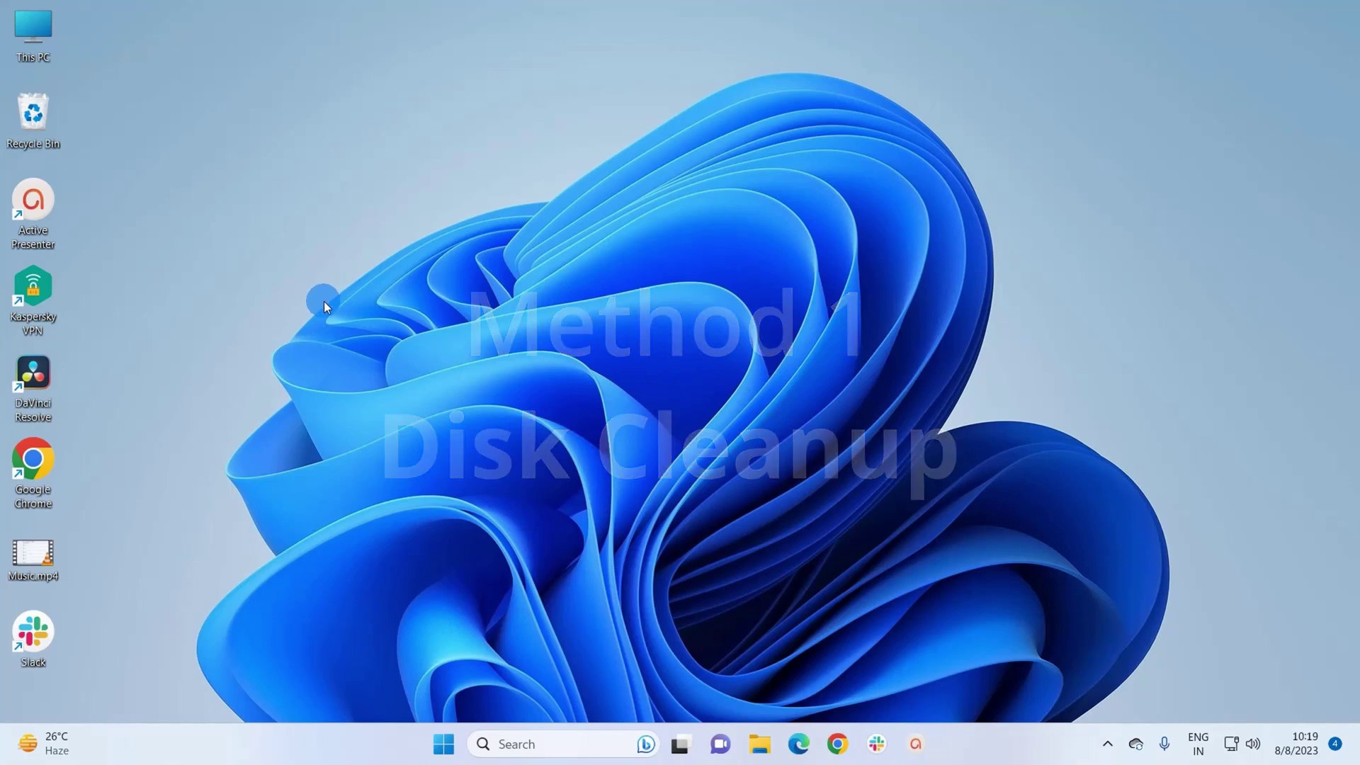
Launch Disk Cleanup from a 'dis' search and select the (C:) drive
click(554, 740)
text(dis)
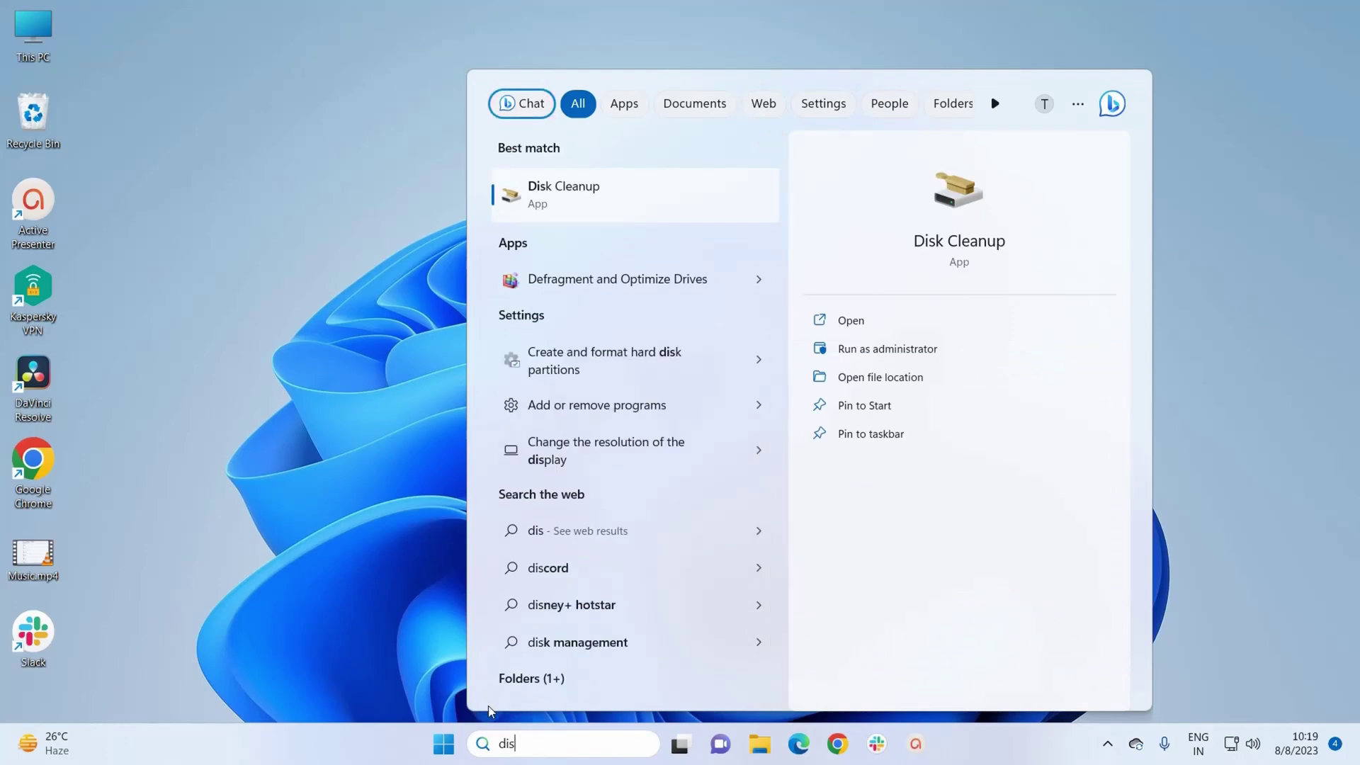
click(604, 202)
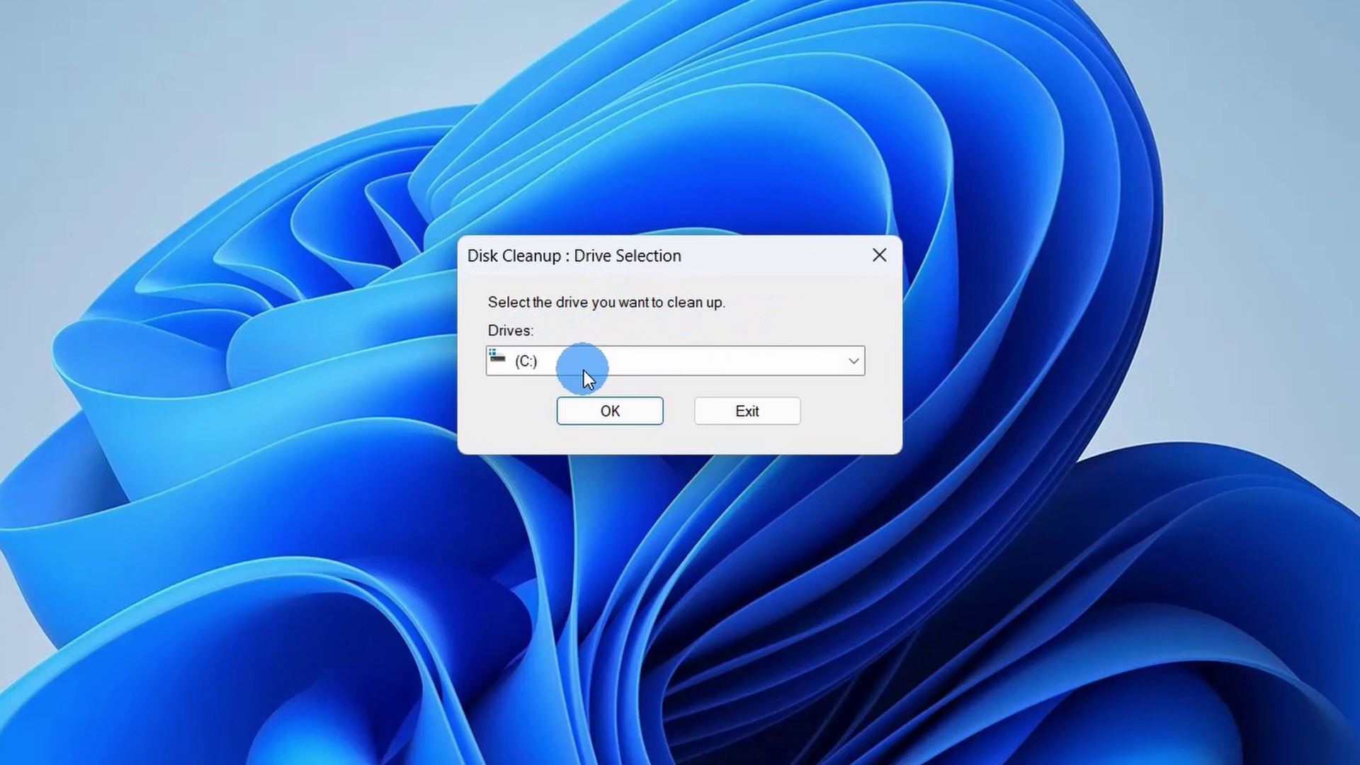
click(635, 365)
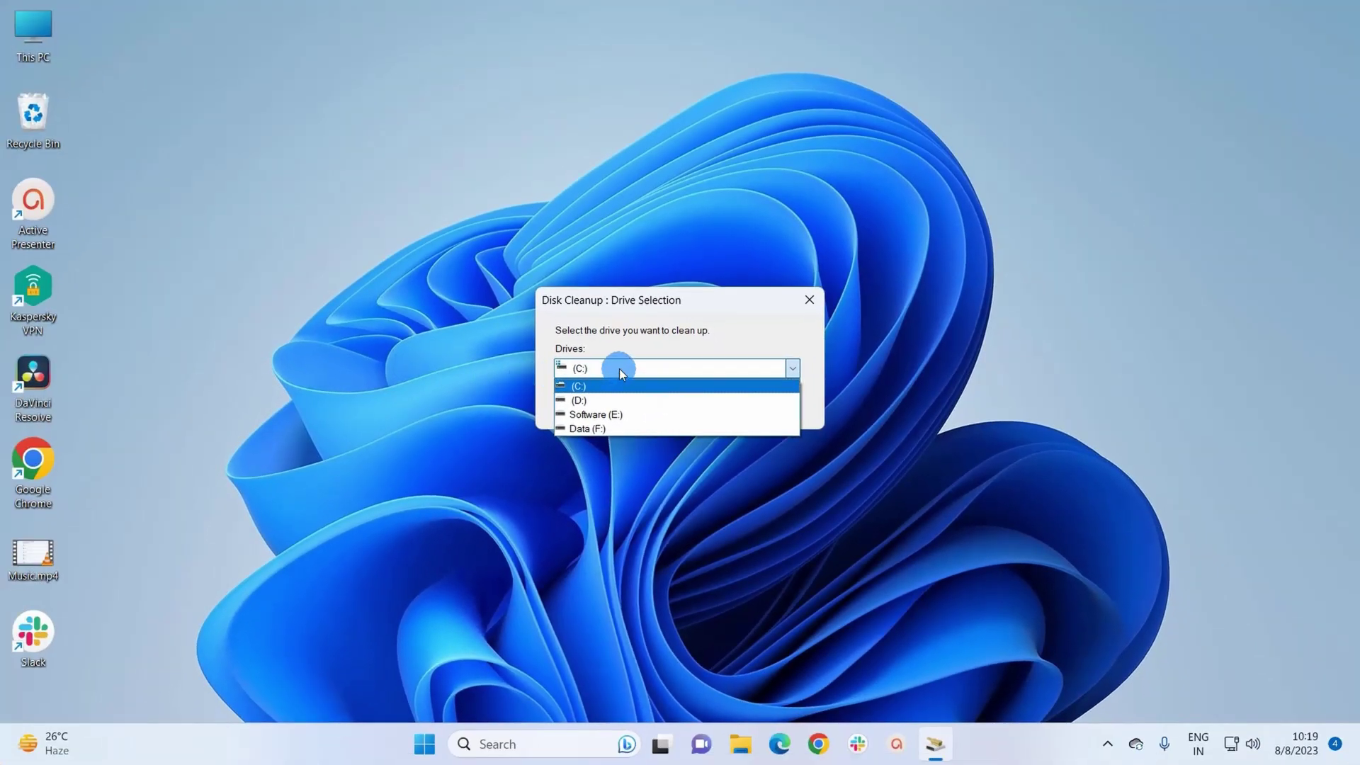
click(591, 380)
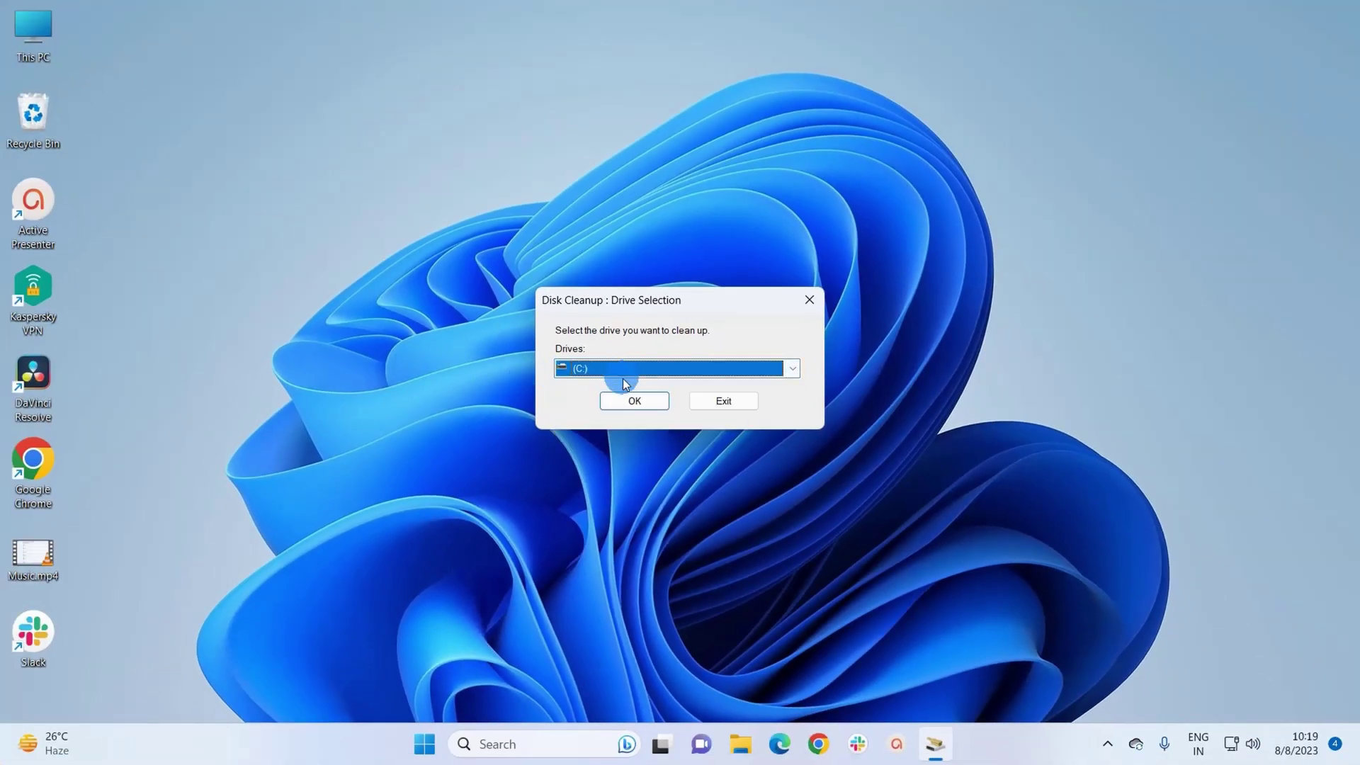
Confirm drive C:, then tick Recycle Bin and Temporary files (36.9 MB total) for deletion
click(640, 408)
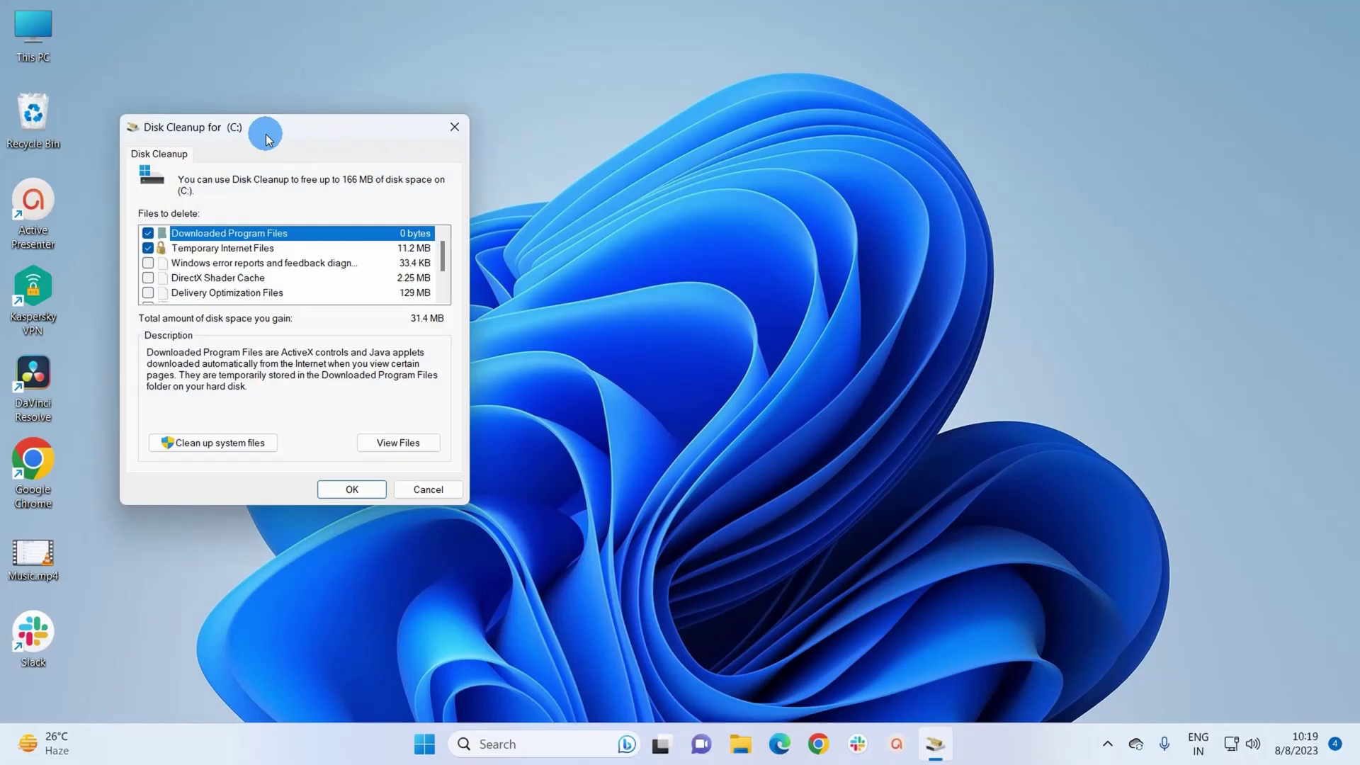
drag(266, 138, 684, 182)
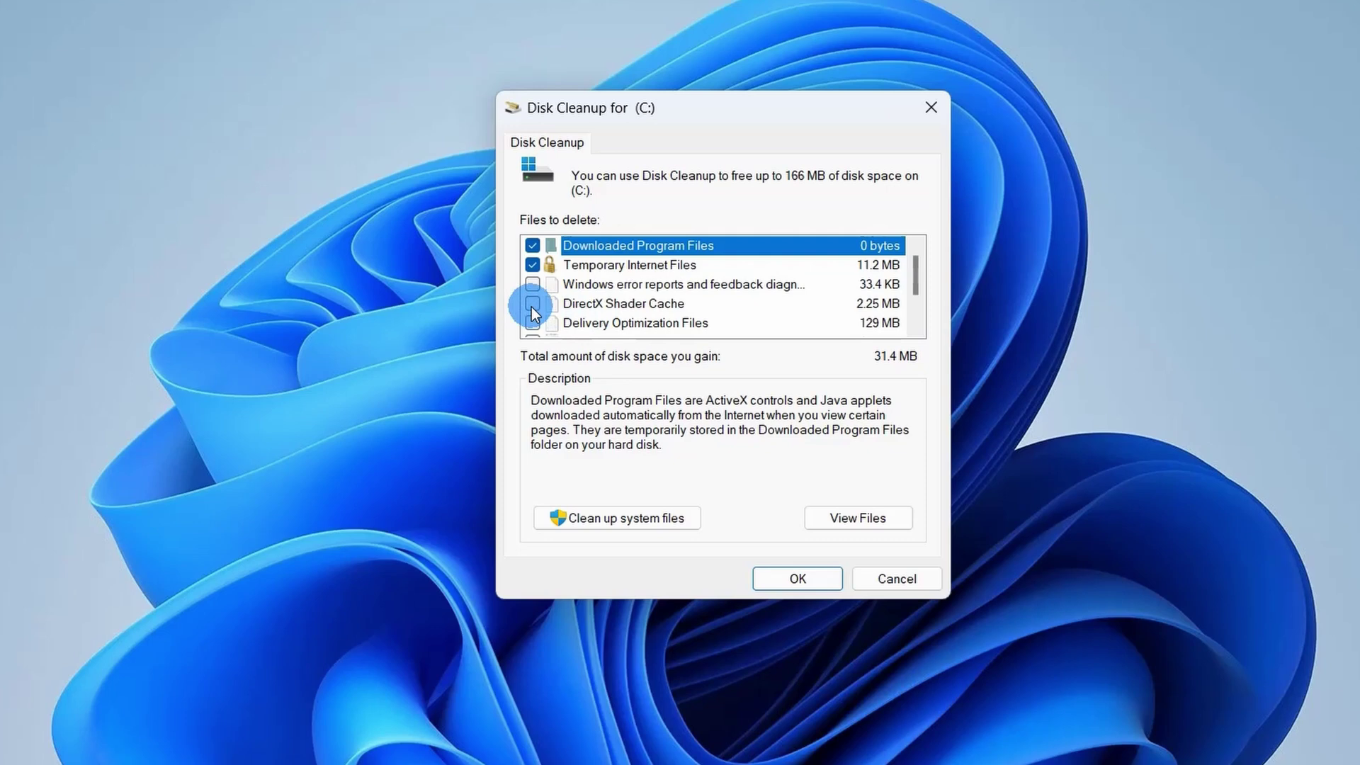
scroll(613, 296, down, 1)
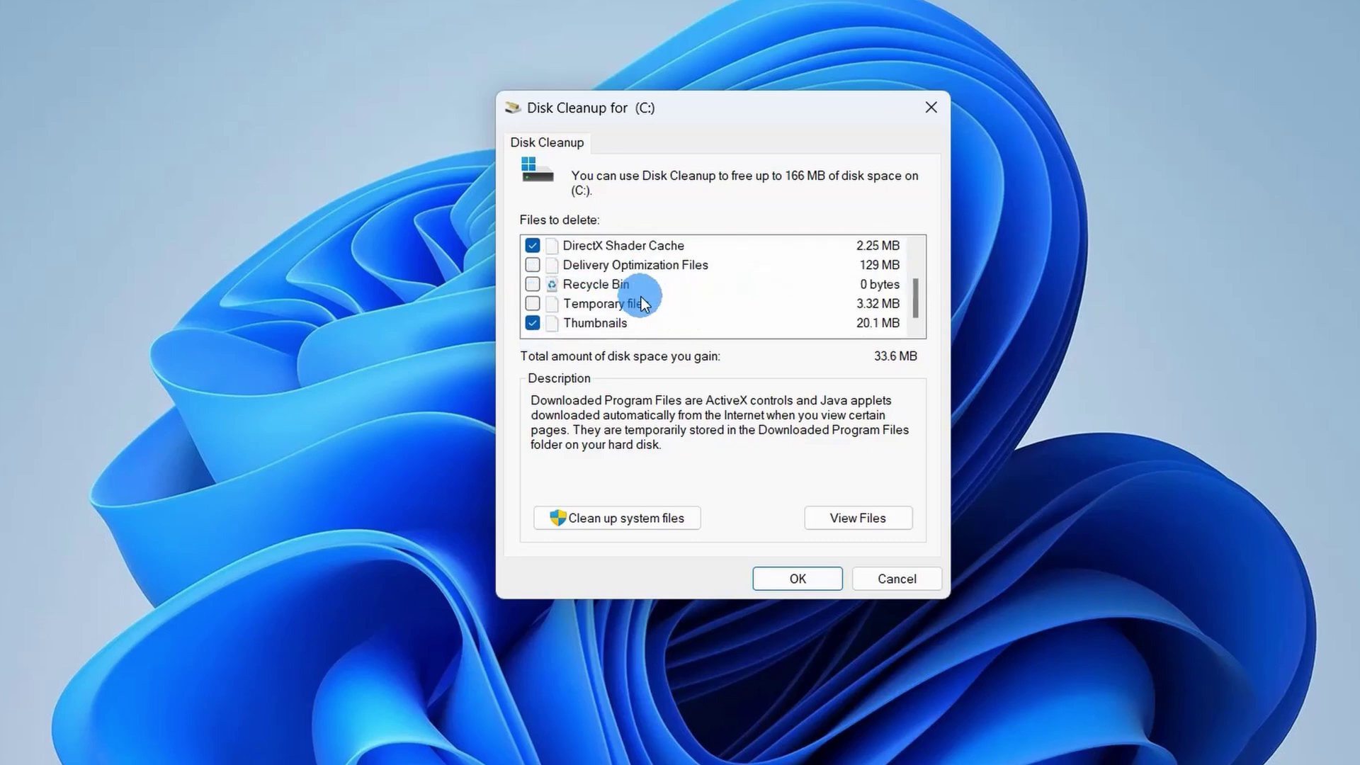
click(533, 286)
click(535, 304)
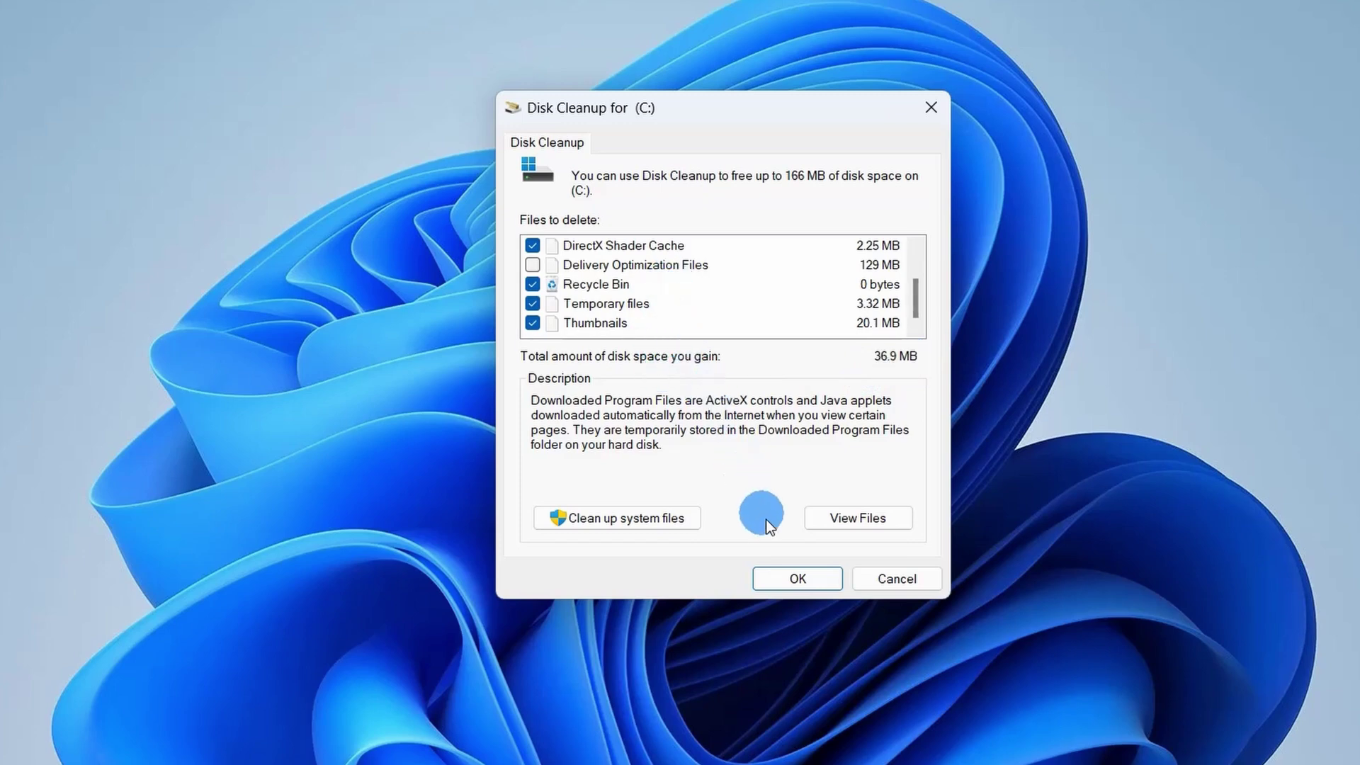
click(799, 579)
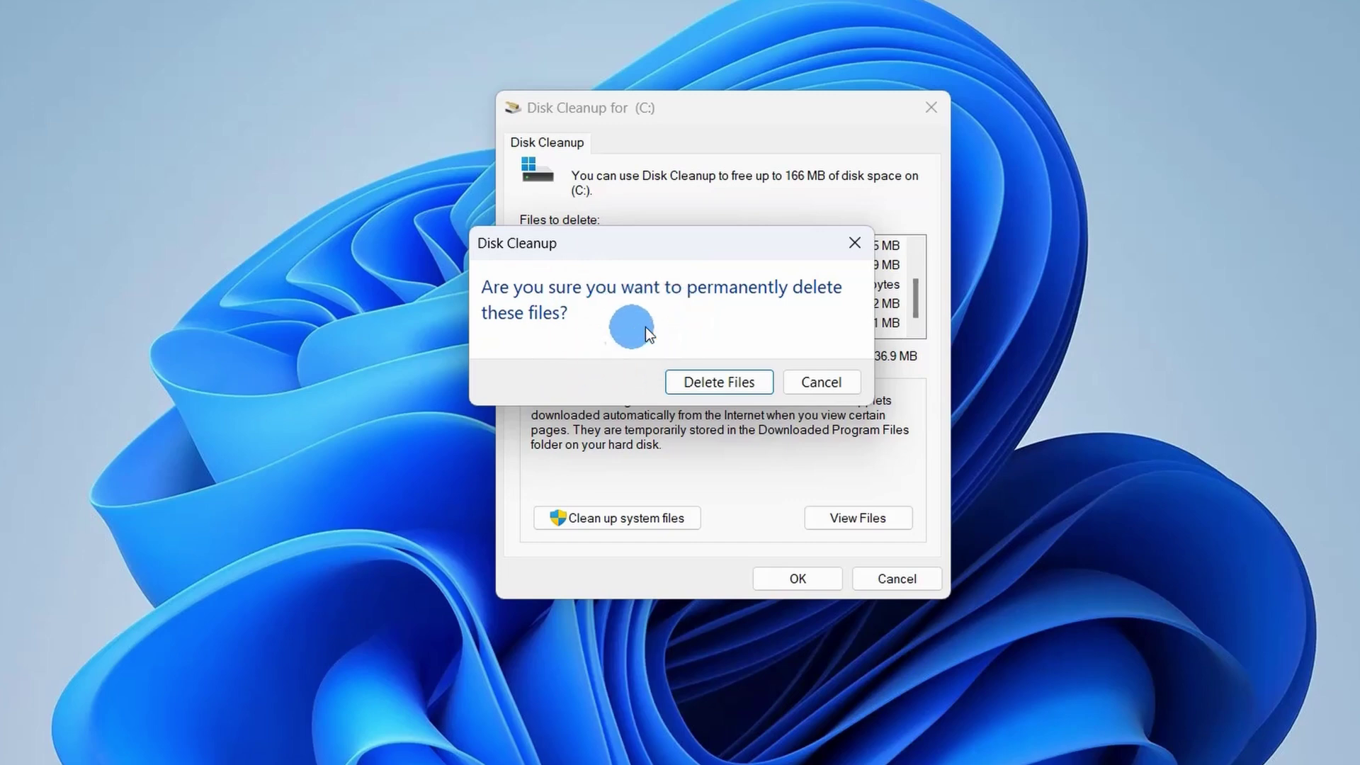
Confirm Delete Files to permanently remove the 36.9 MB of selected files
click(722, 385)
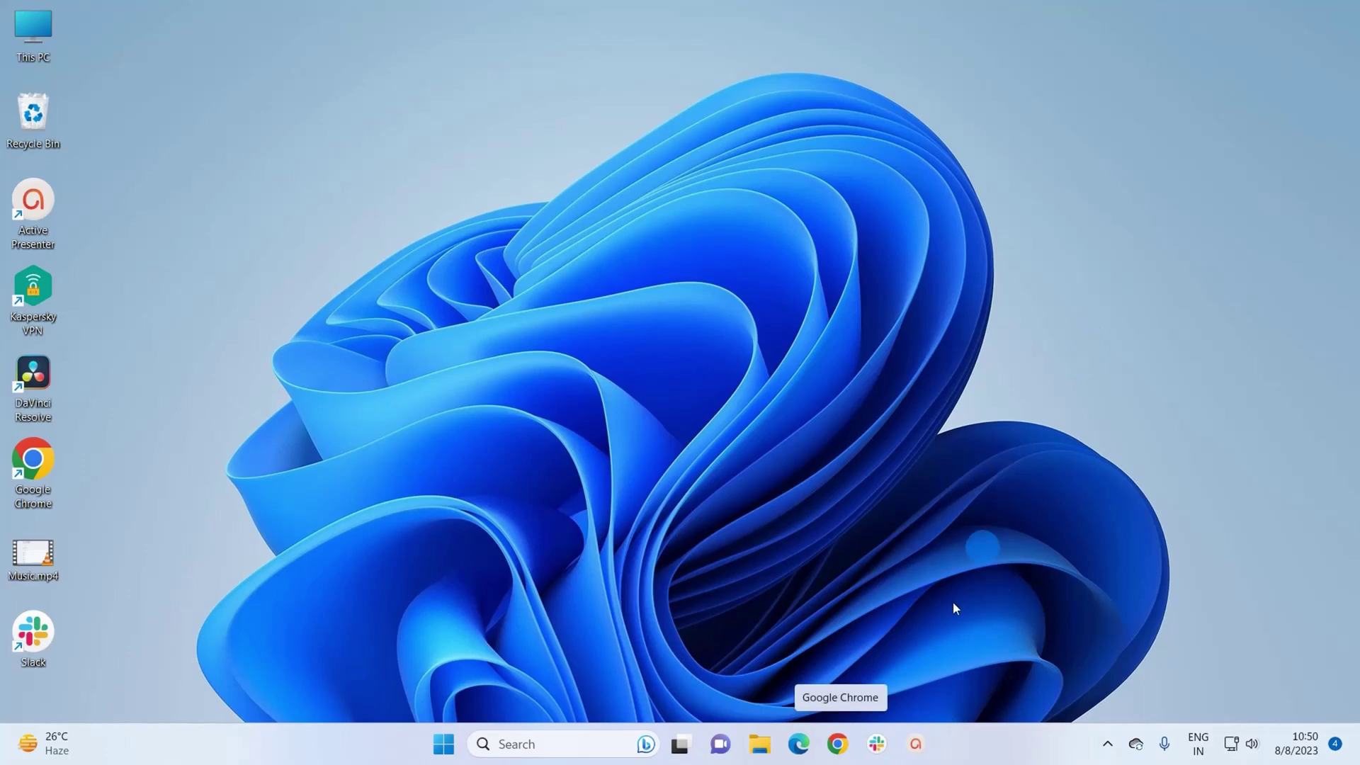
Open Google Chrome and search Google for 'rammap'
click(831, 719)
click(513, 368)
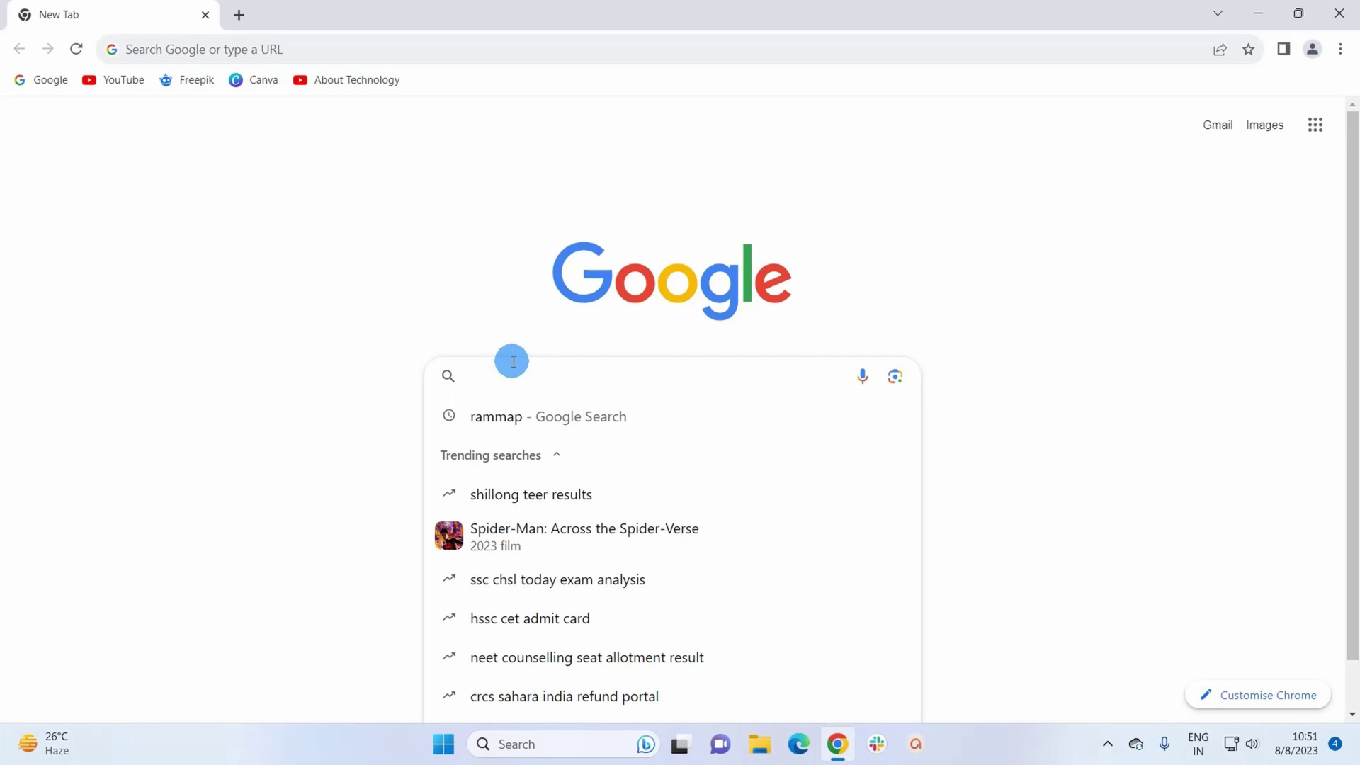
text(rammap)
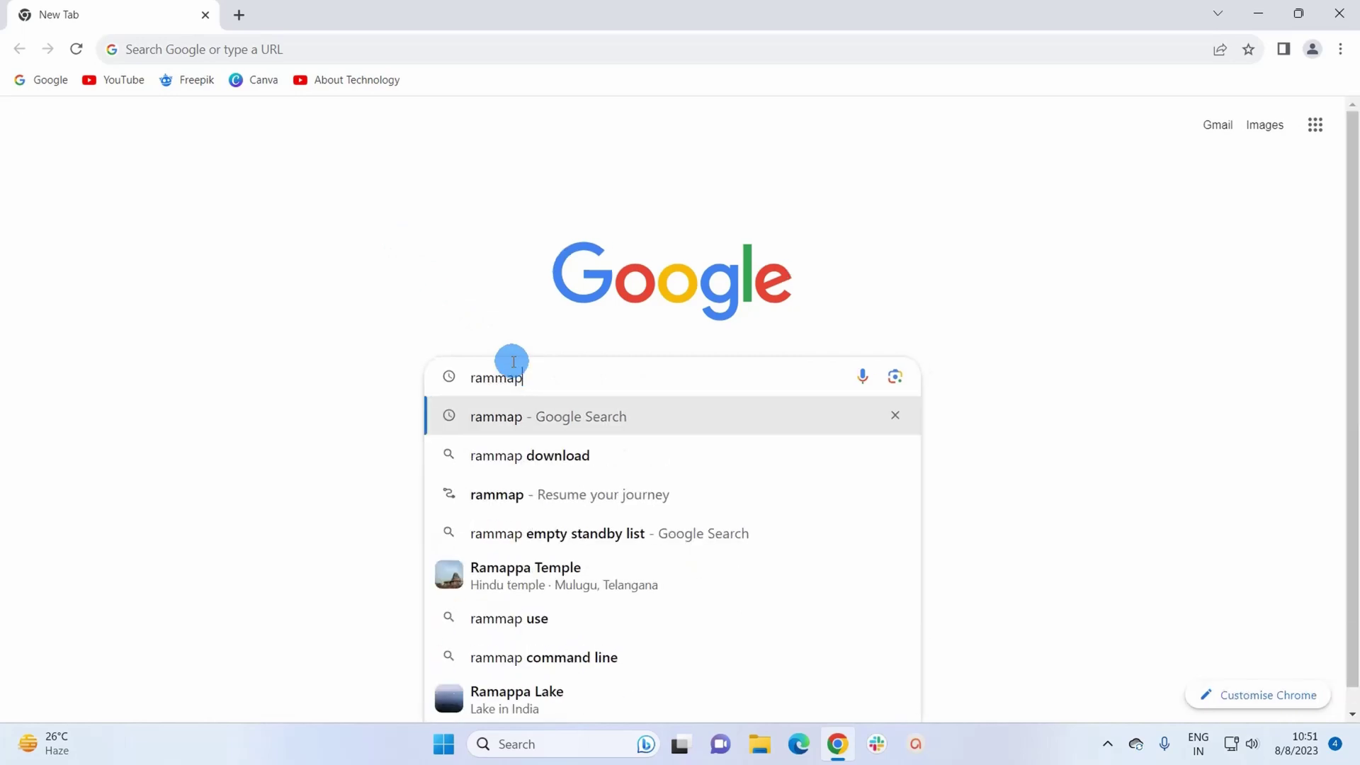
key(Return)
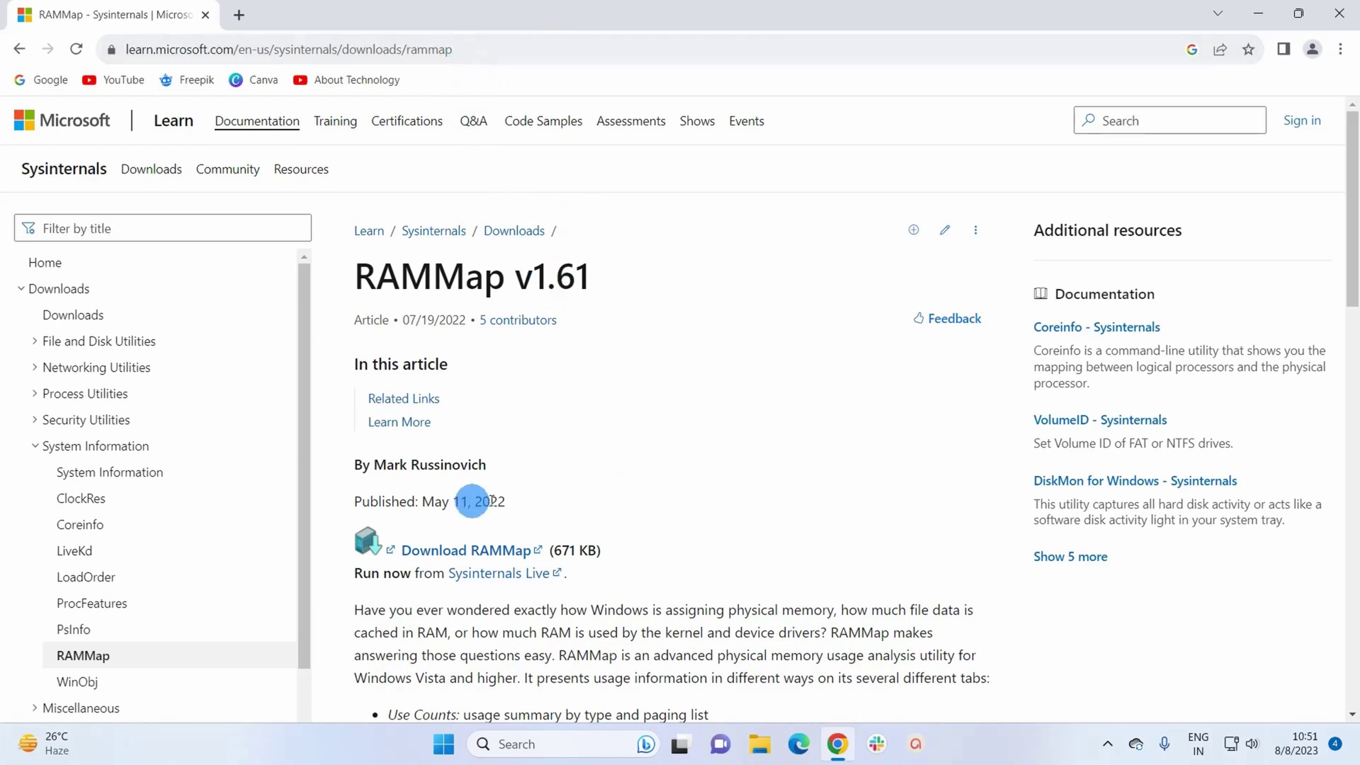
Save RAMMap.zip to the Desktop folder, then show the desktop
click(519, 559)
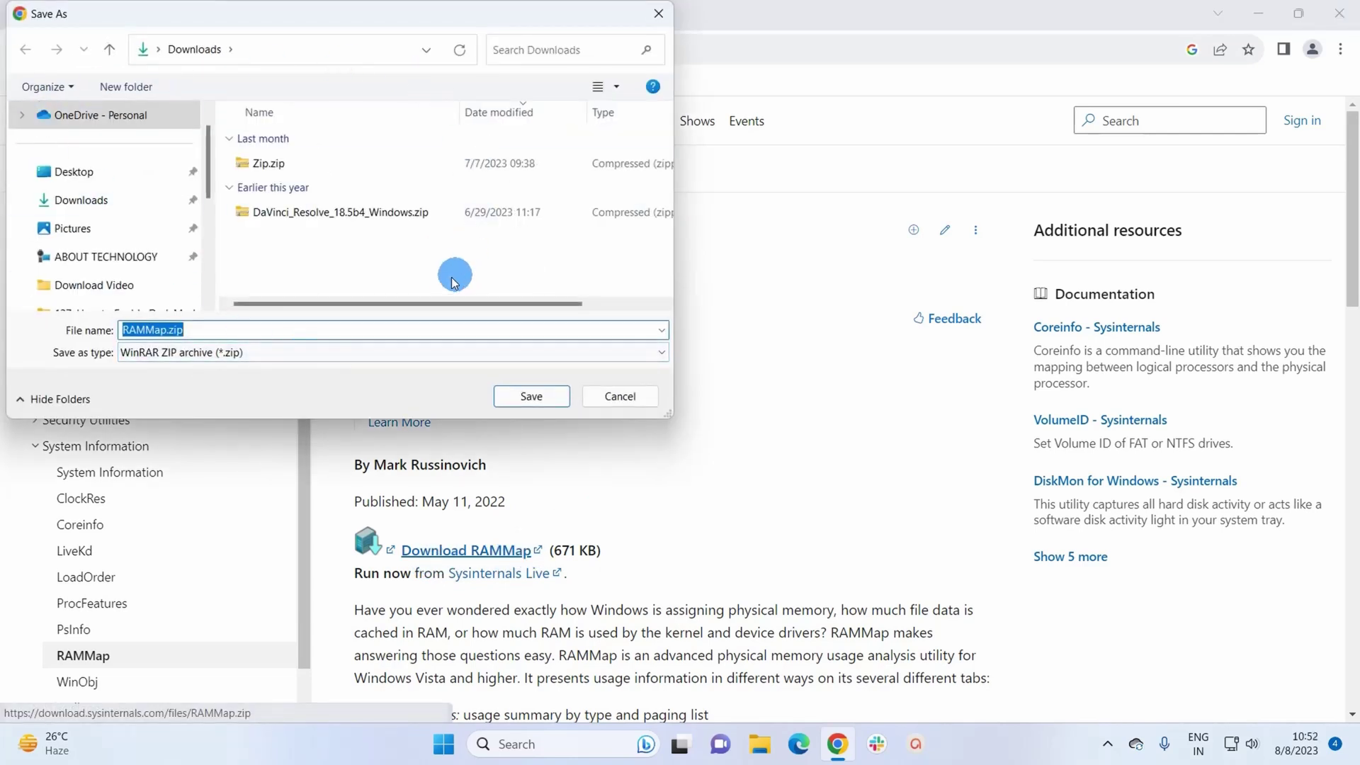
click(106, 178)
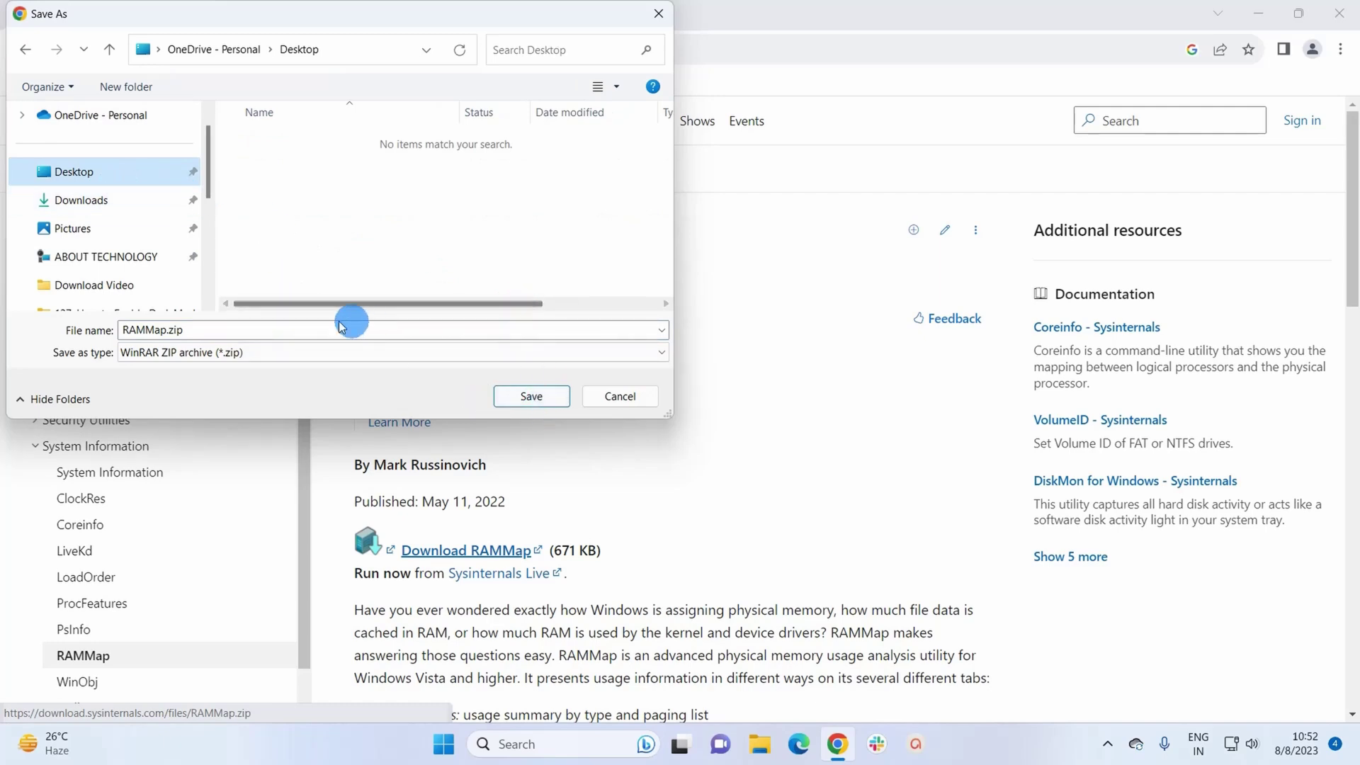
click(536, 400)
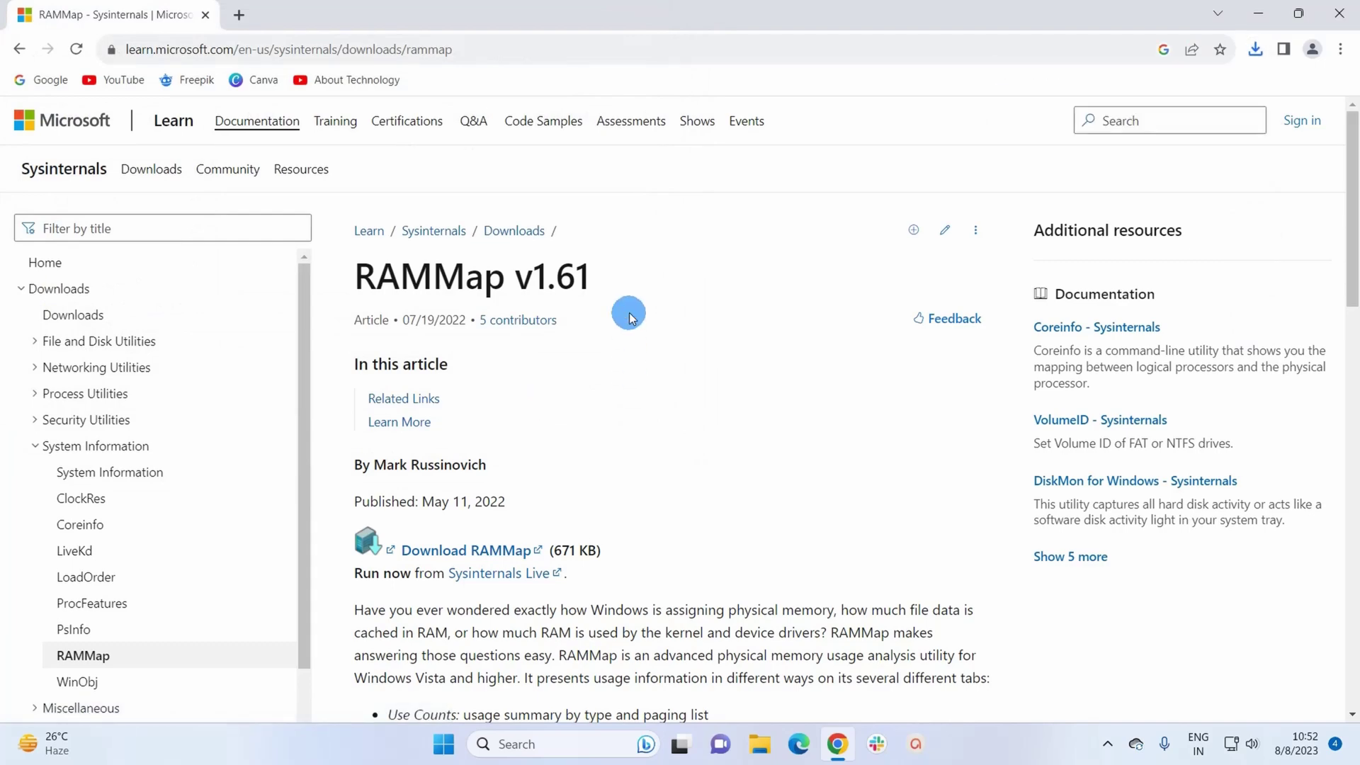
click(1356, 750)
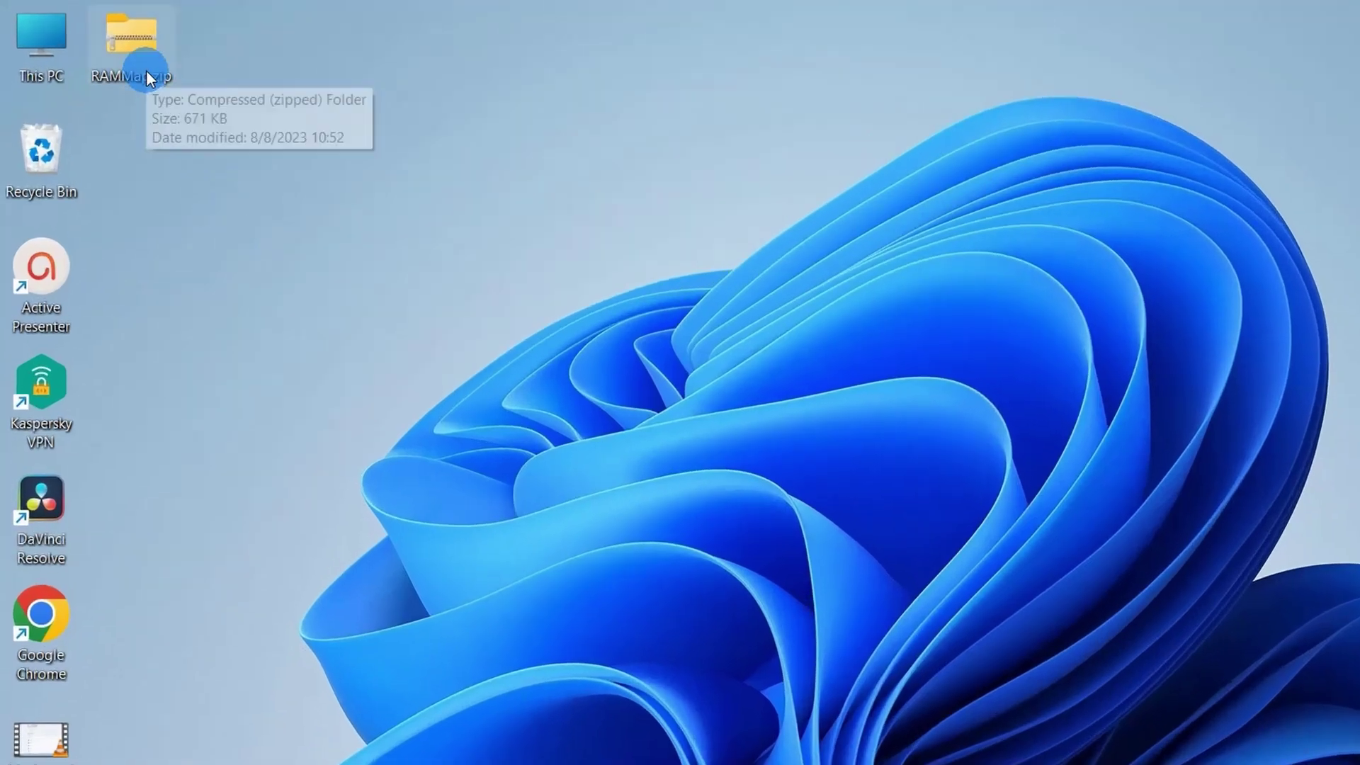
Extract RAMMap.zip into a RAMMap folder on the desktop using the suggested path
right_click(108, 57)
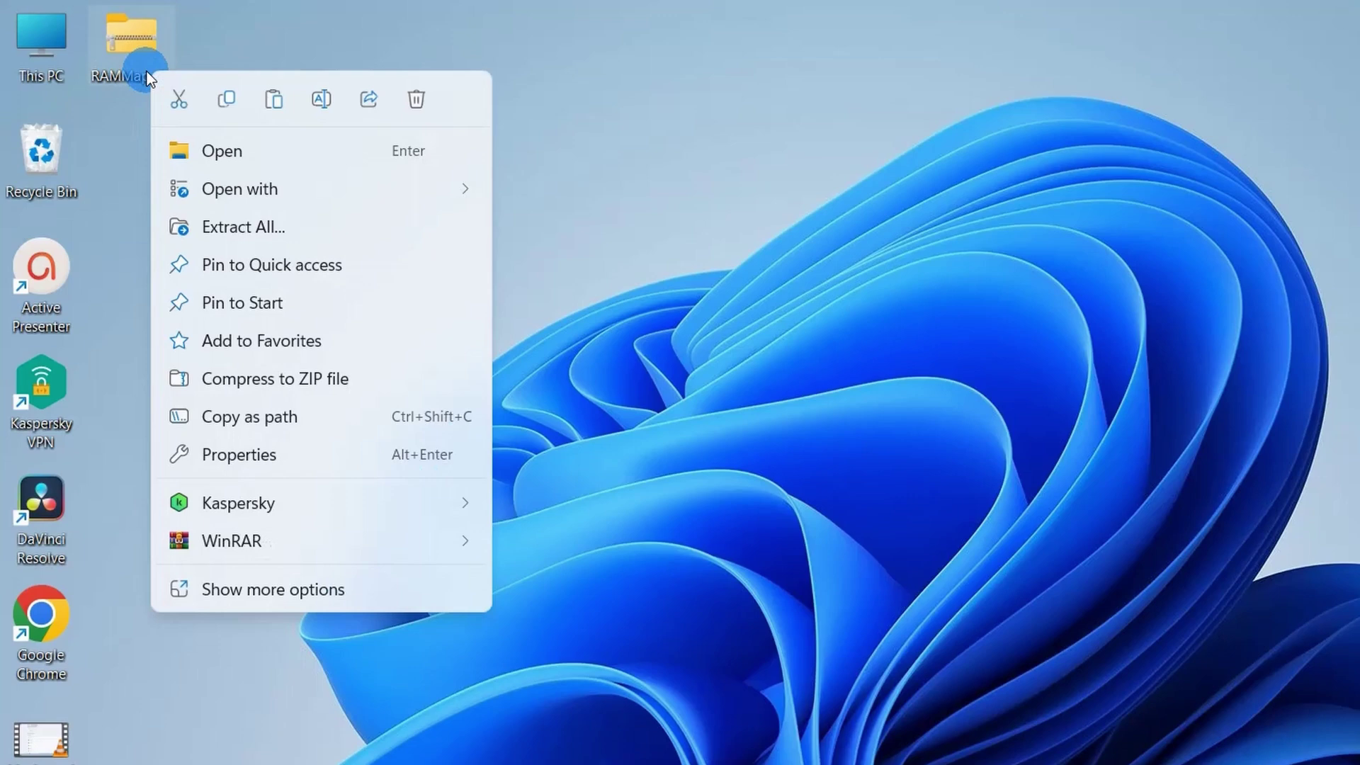
click(231, 232)
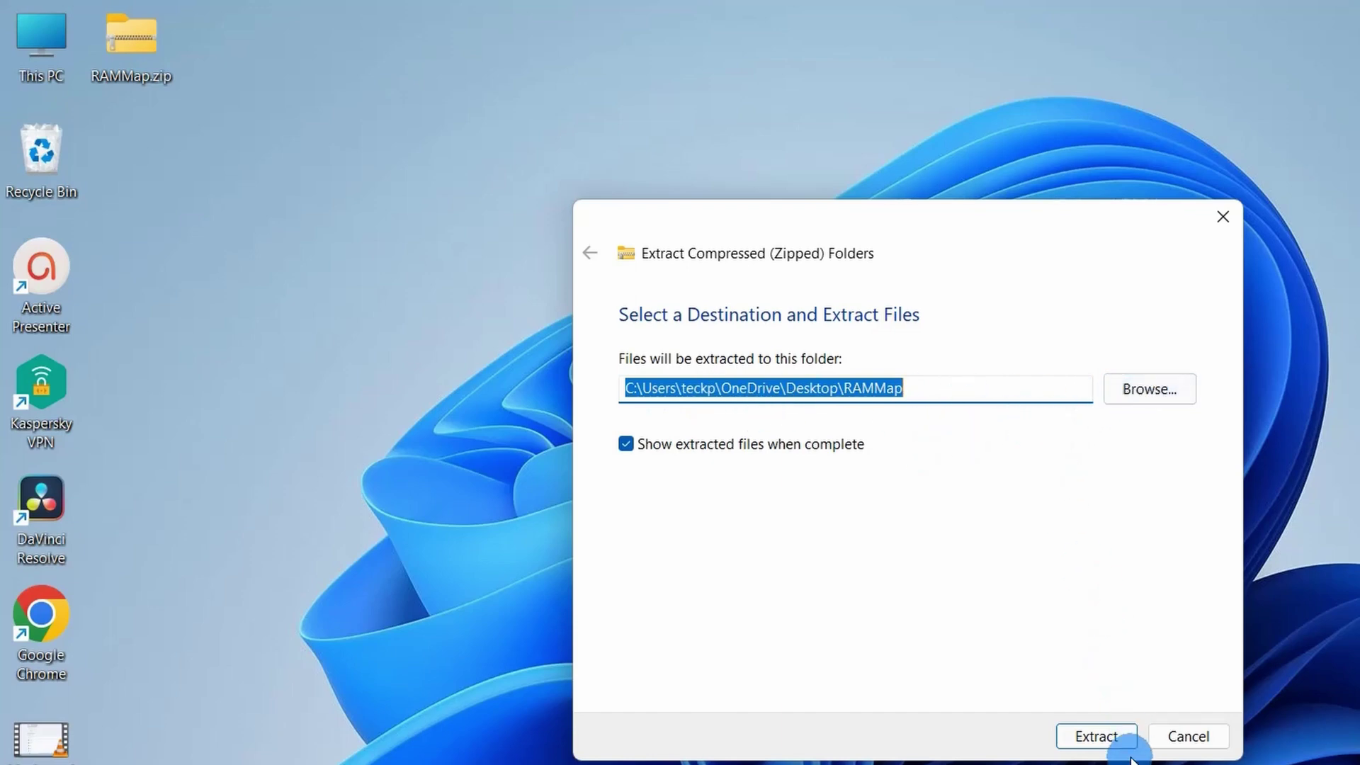
click(1109, 739)
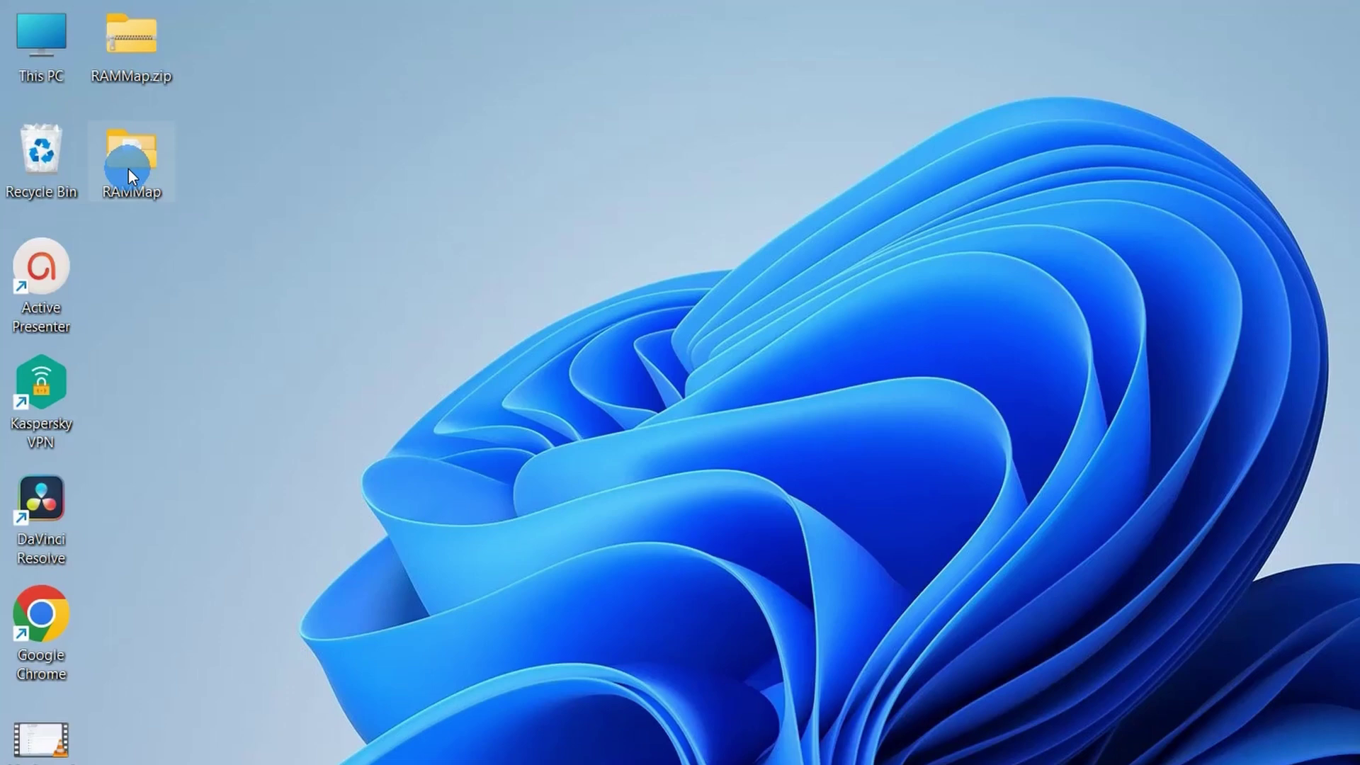
Run RAMMap.exe from the extracted RAMMap folder and accept its licence agreement
double_click(129, 170)
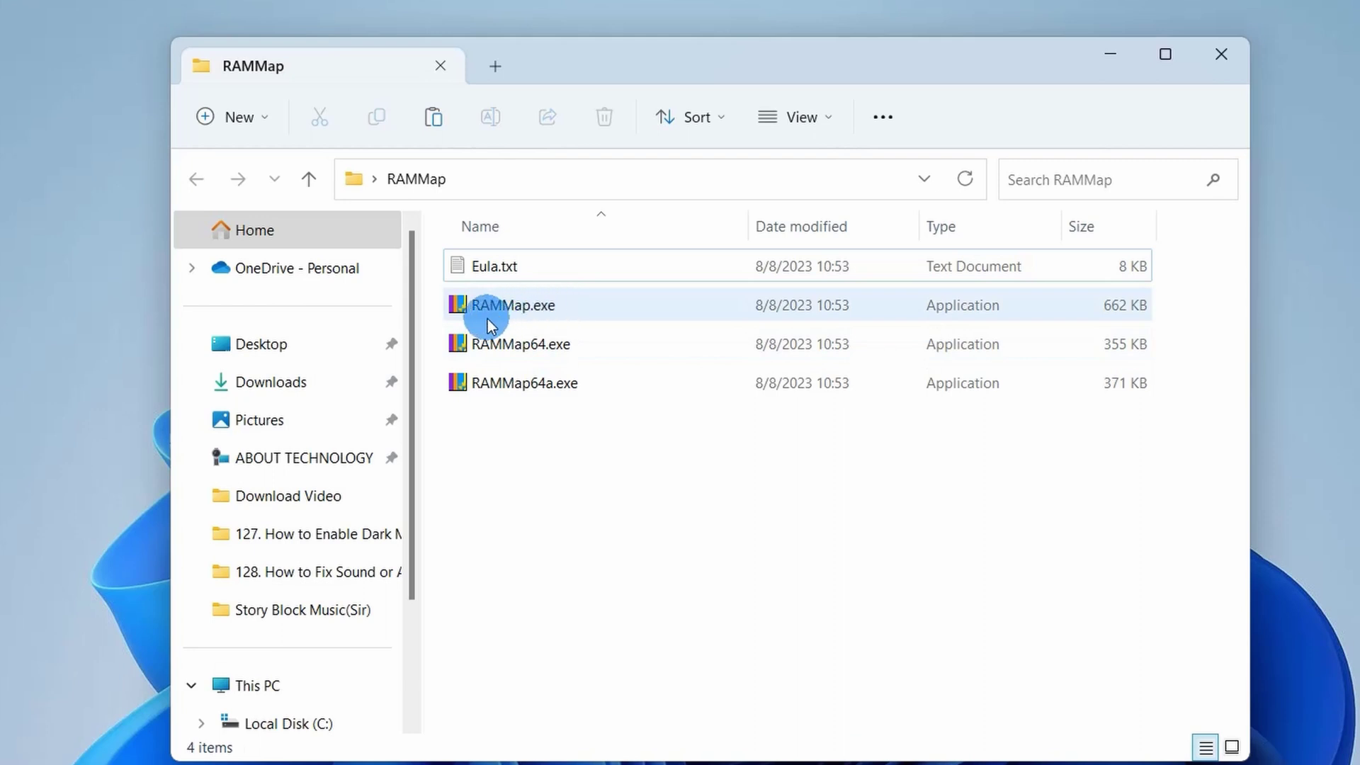
click(559, 309)
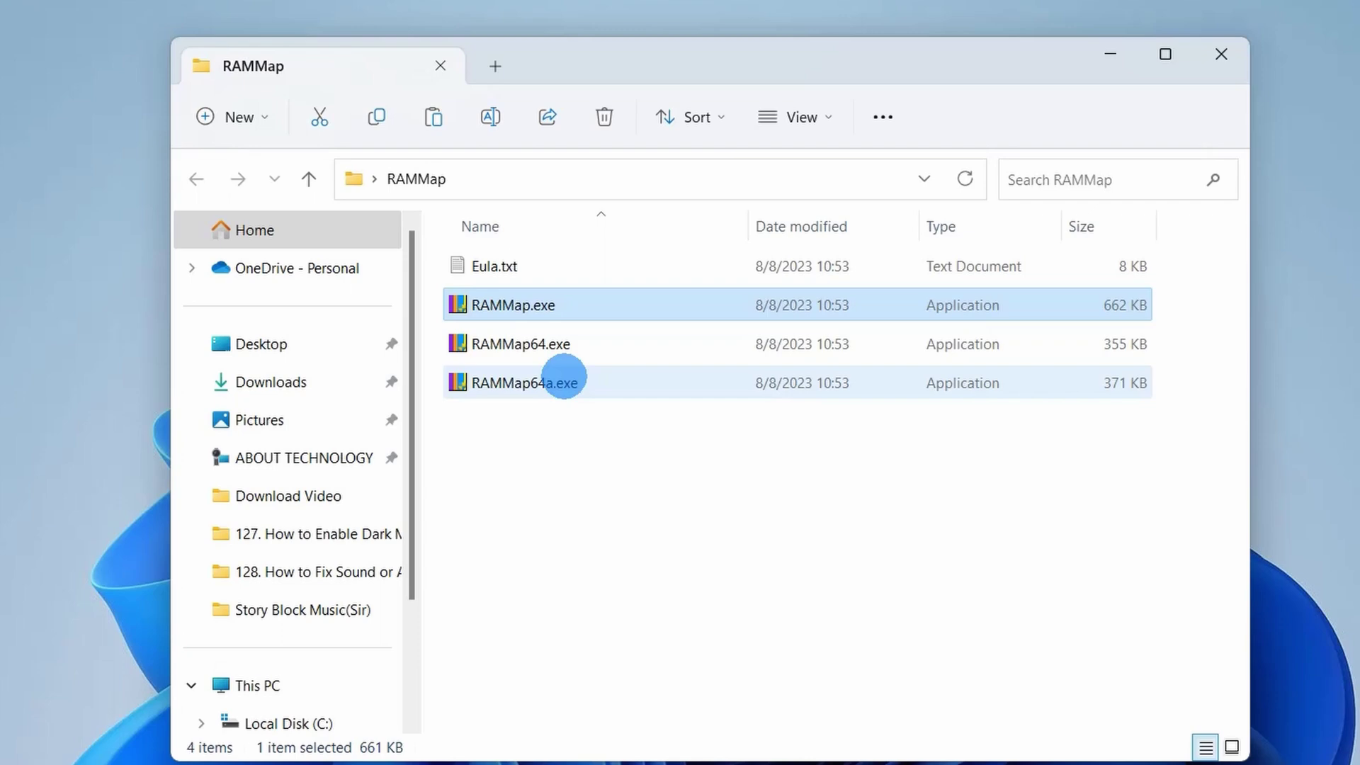
key(Return)
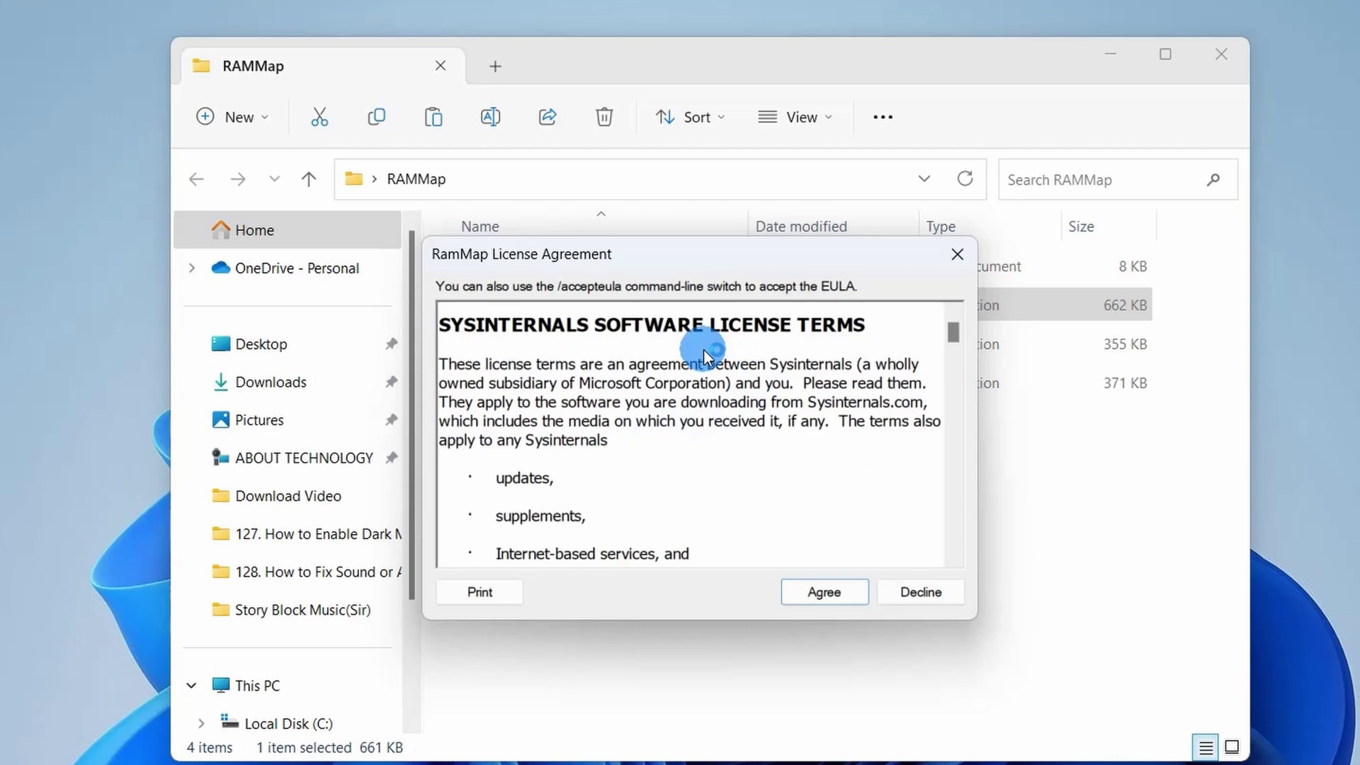
click(822, 594)
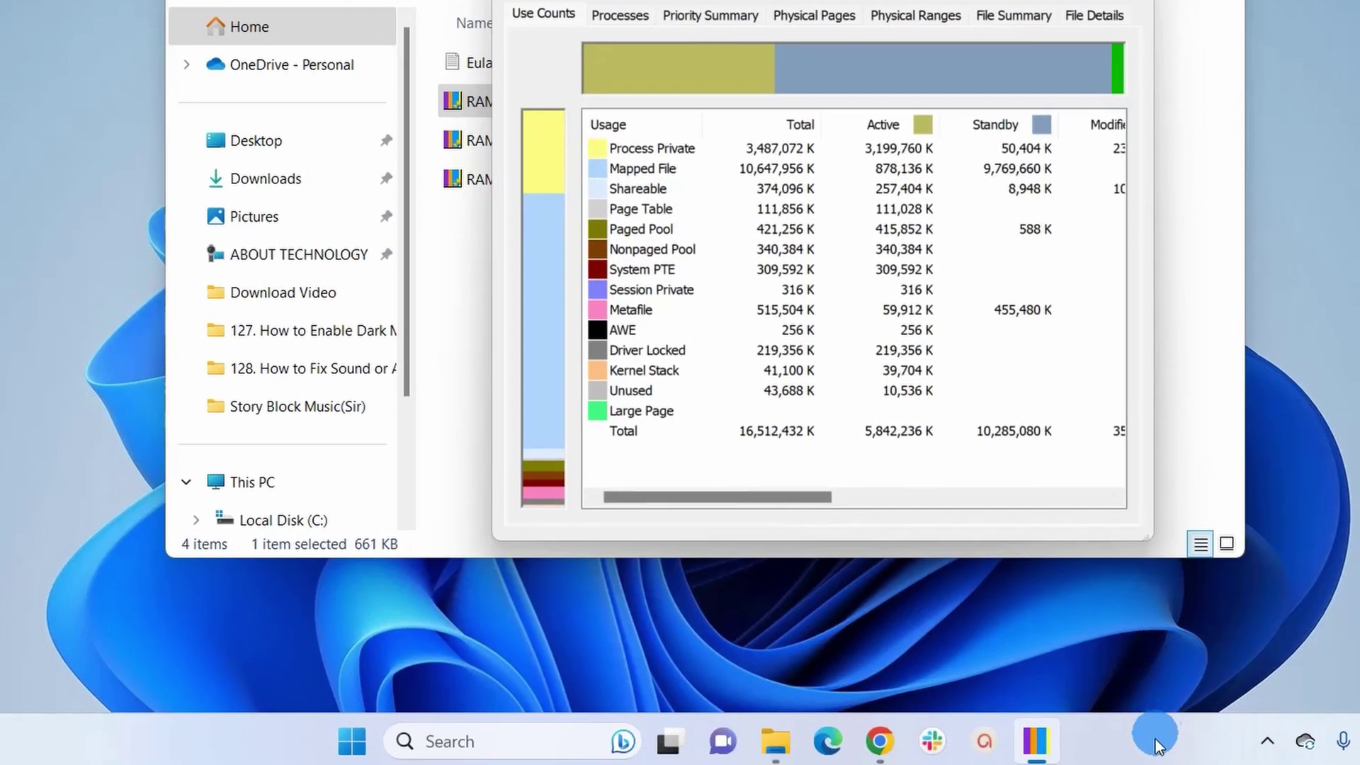
Open Task Manager on its Performance > Memory page, showing 9.0 GB cached
right_click(1165, 749)
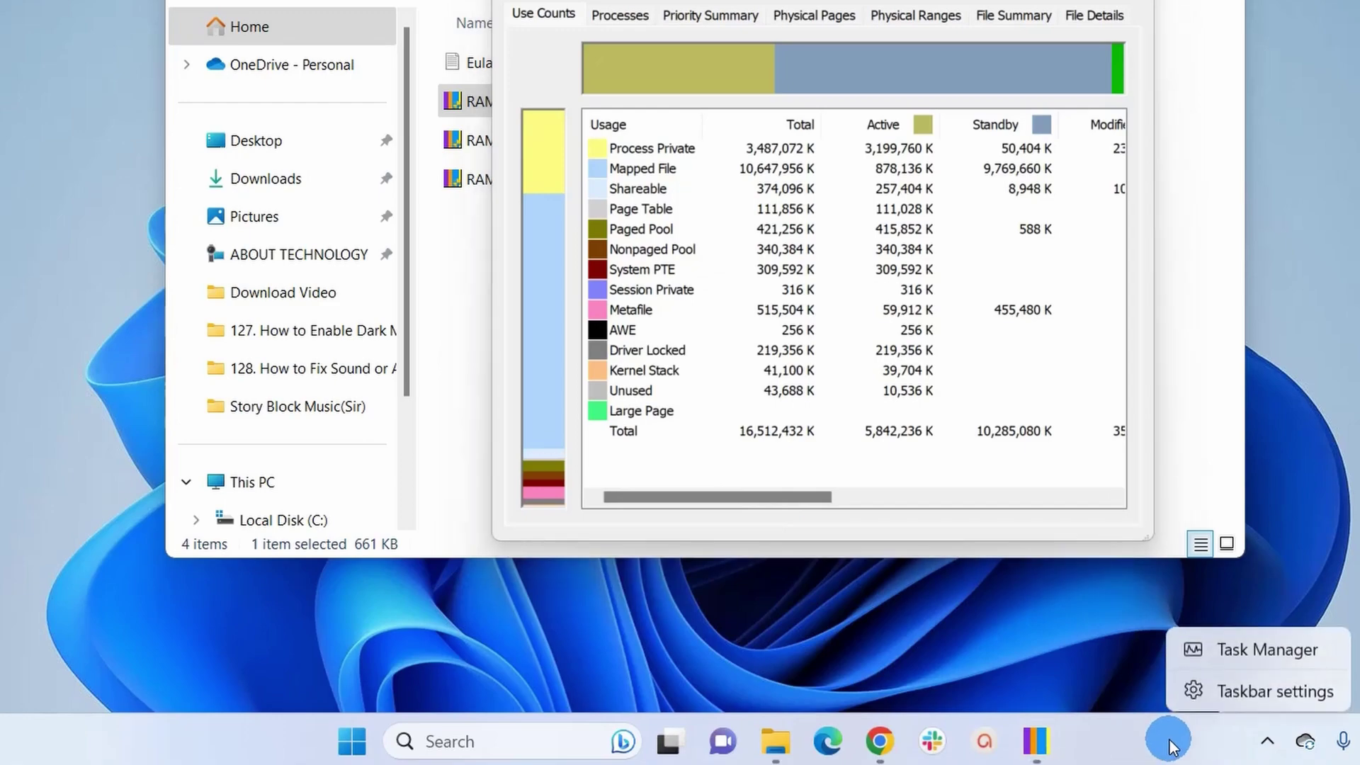
click(1282, 656)
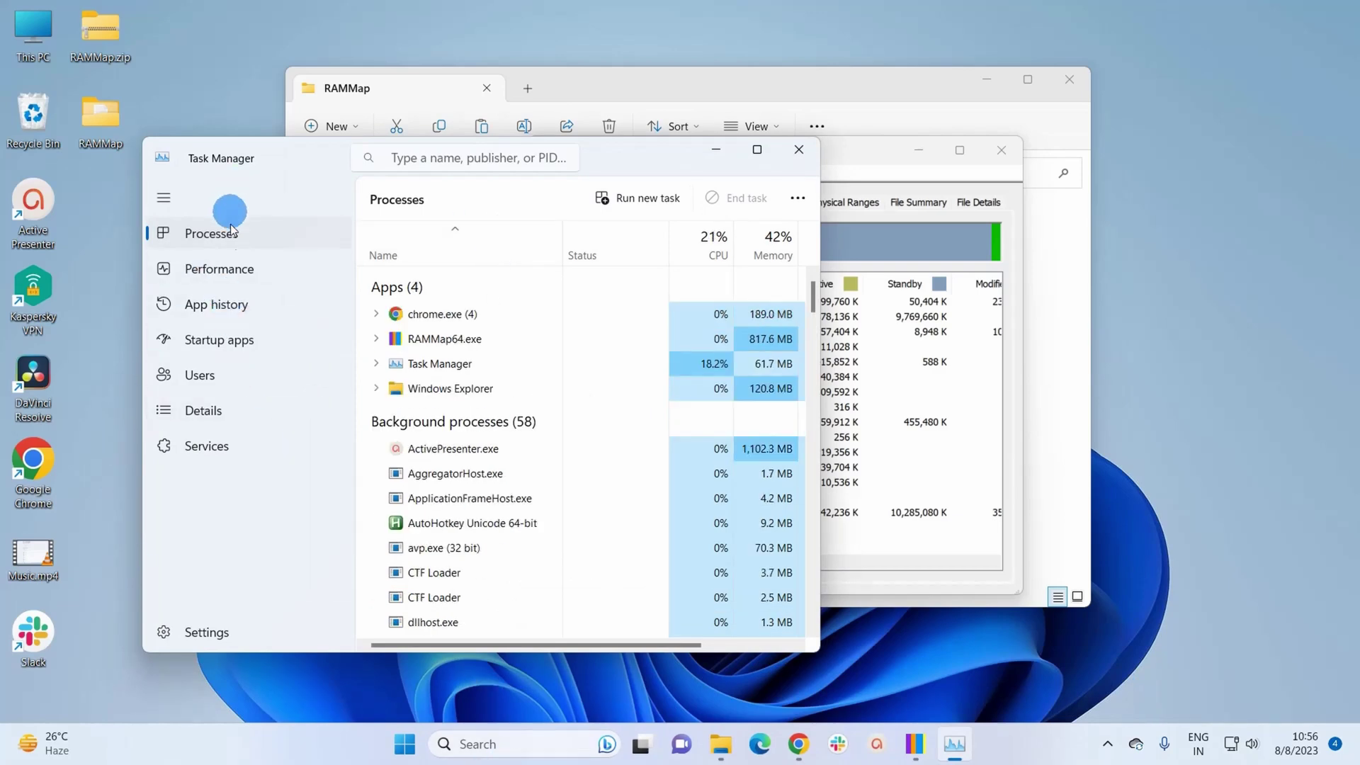
click(232, 286)
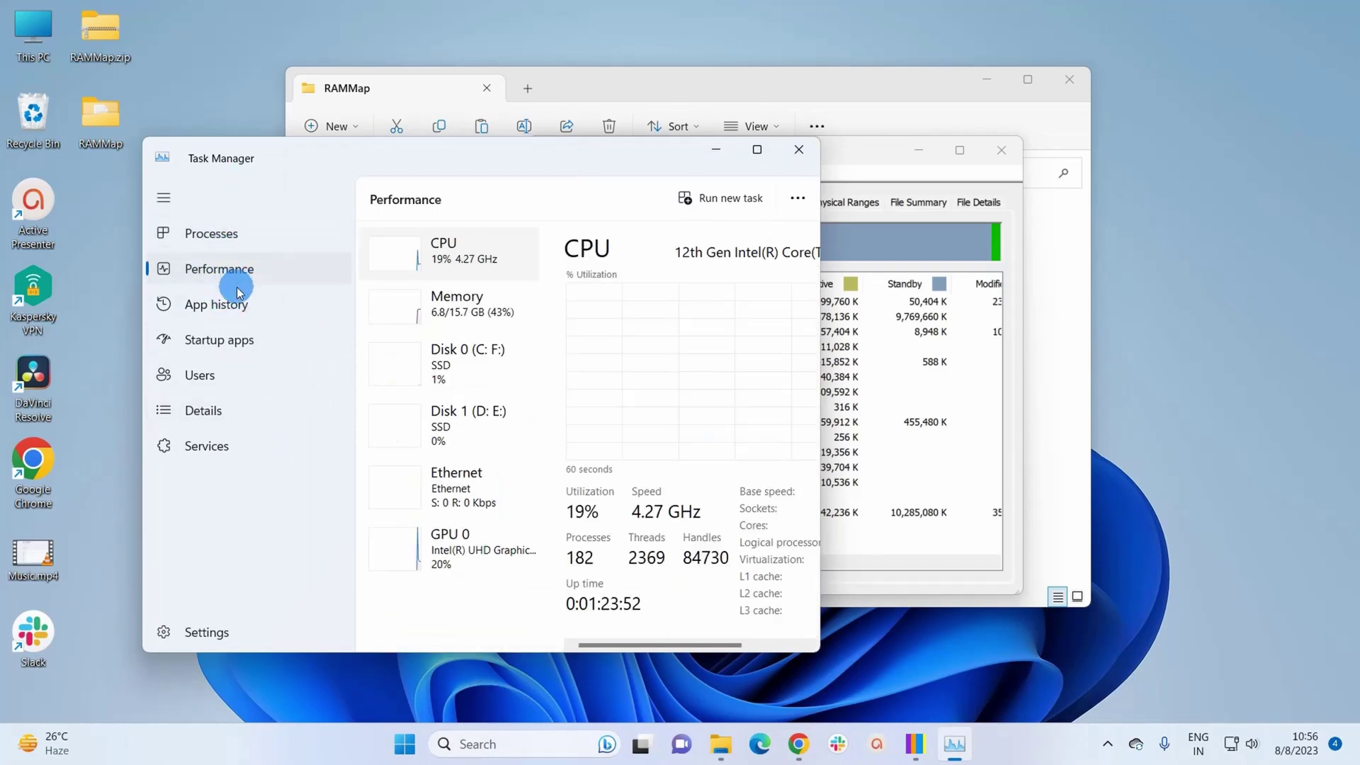
click(441, 310)
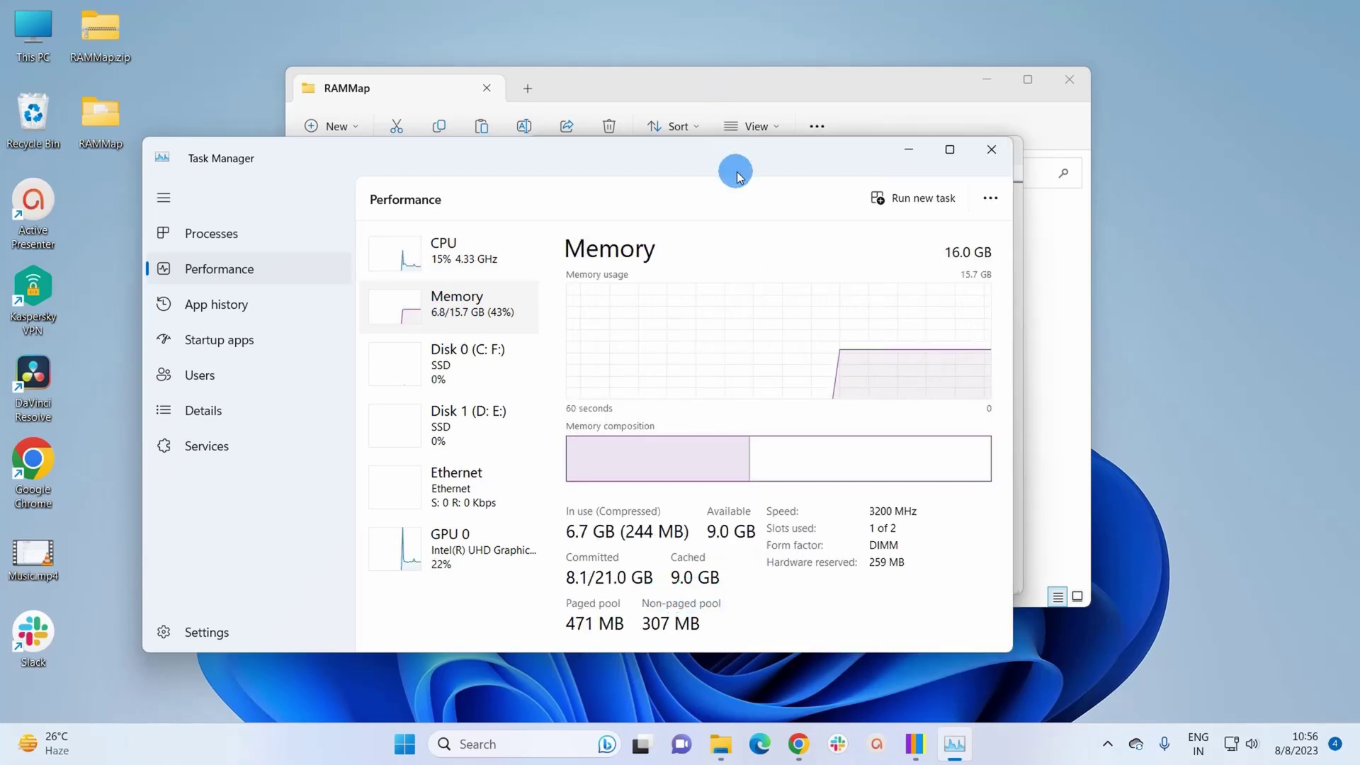
Arrange the RAMMap window beside Task Manager's memory figures
drag(733, 163, 584, 153)
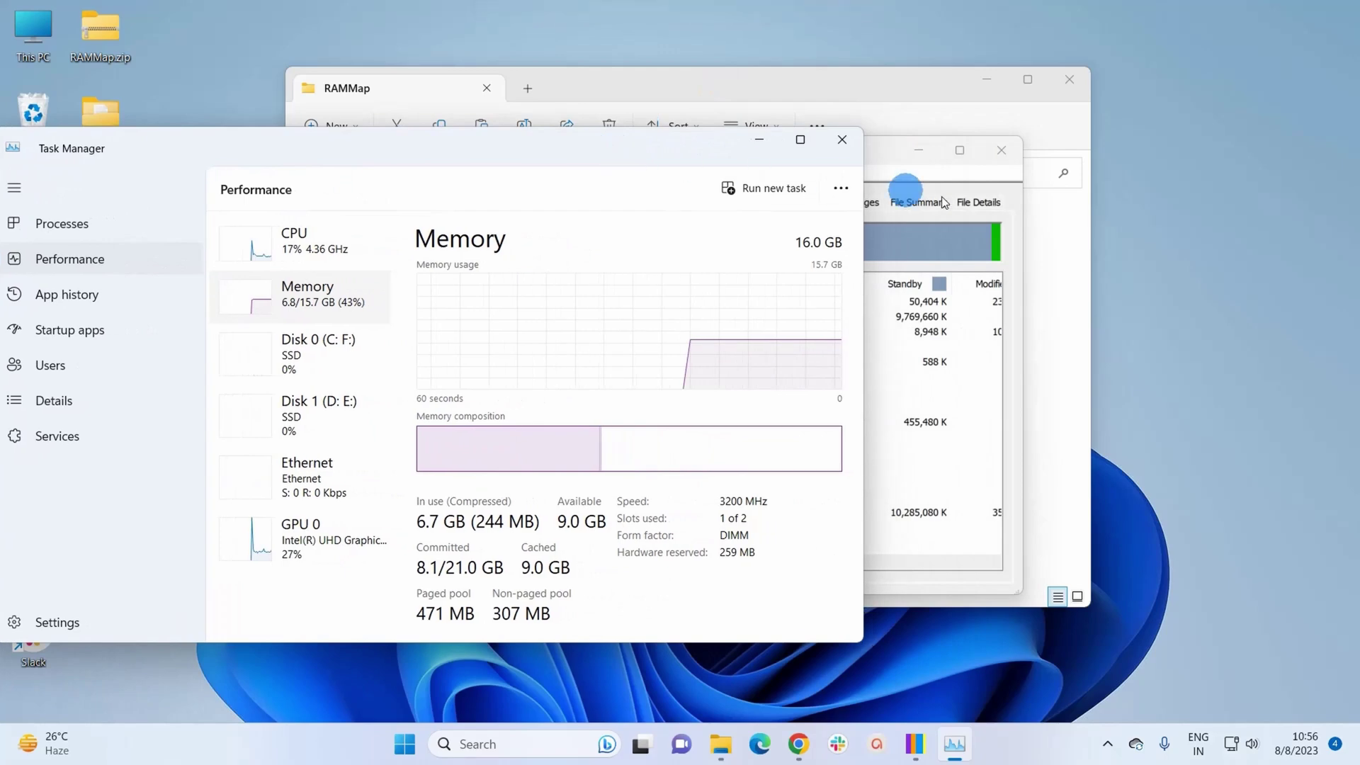
click(889, 158)
drag(808, 158, 989, 198)
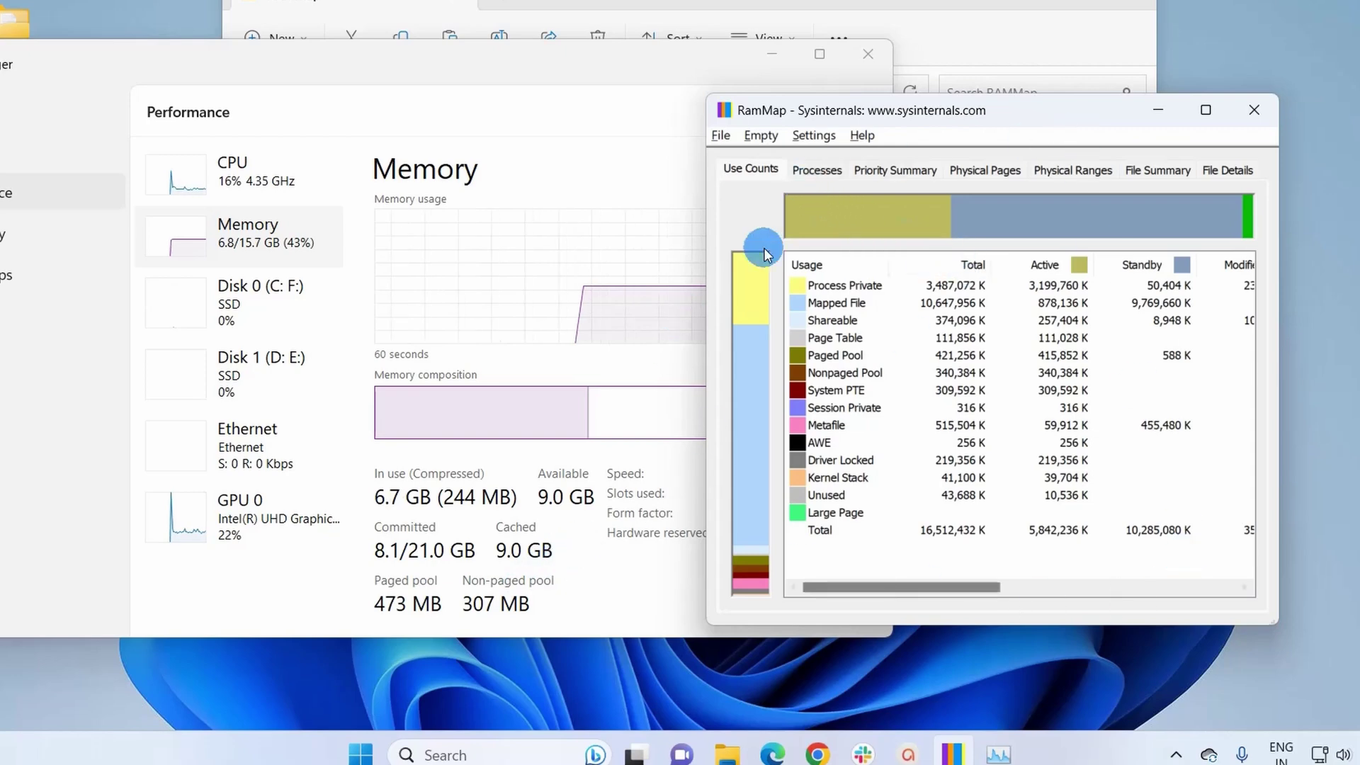
Run RAMMap's Empty Standby List twice, dropping Cached from 9.0 GB to 229 MB
click(765, 136)
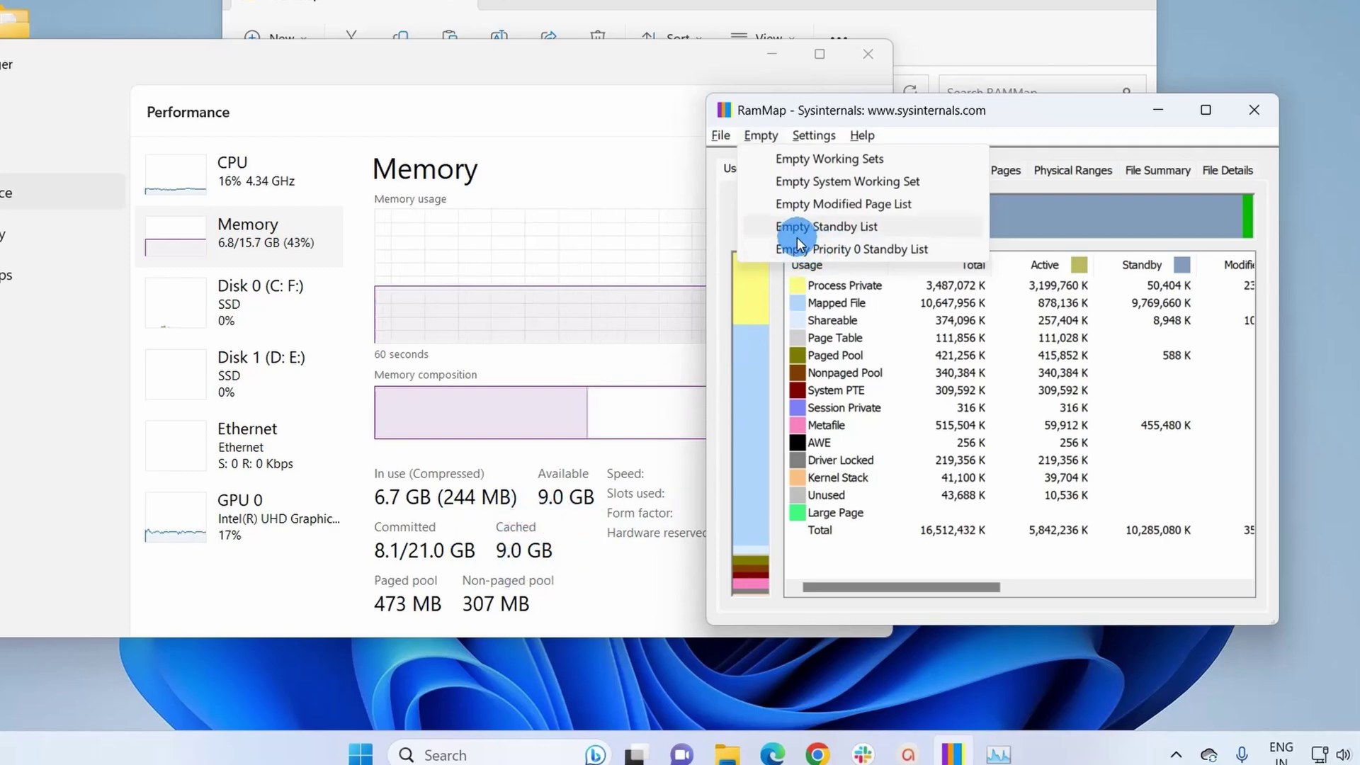
click(848, 227)
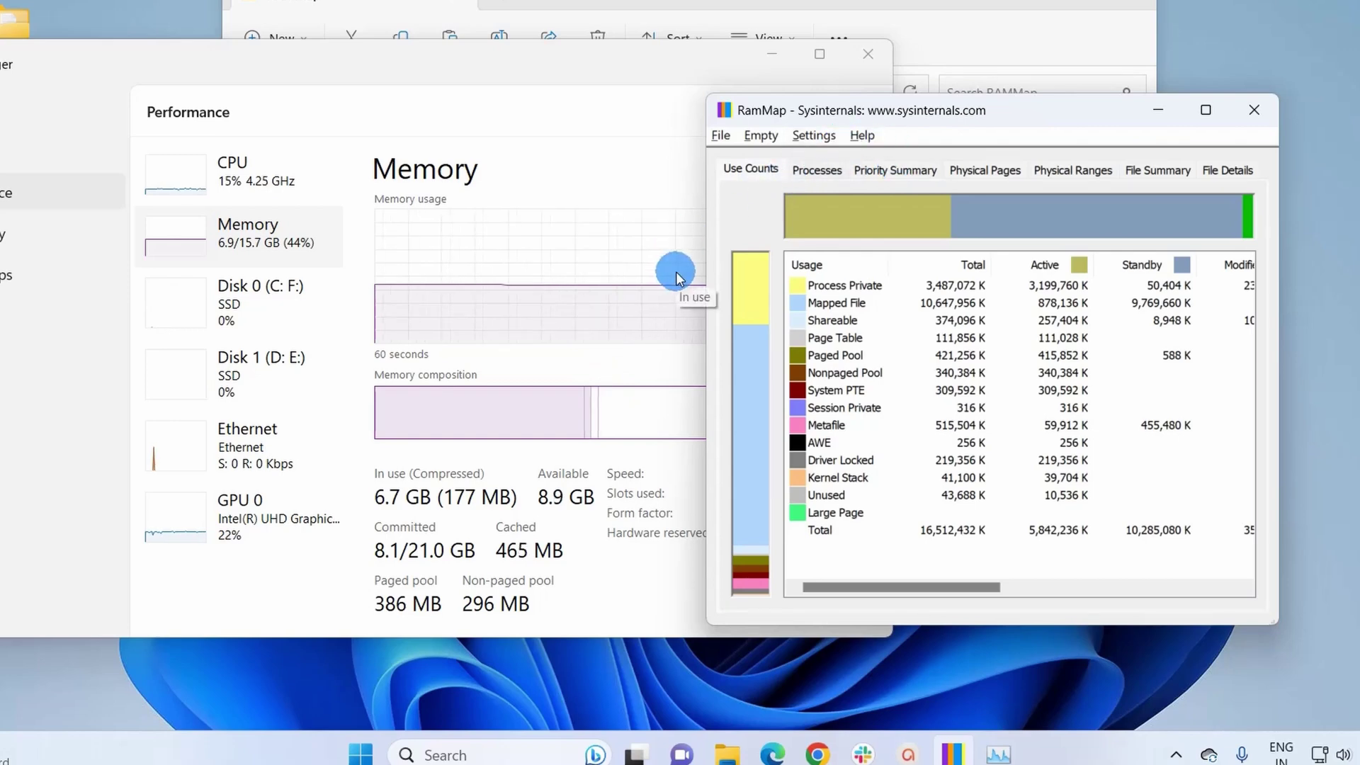
click(764, 136)
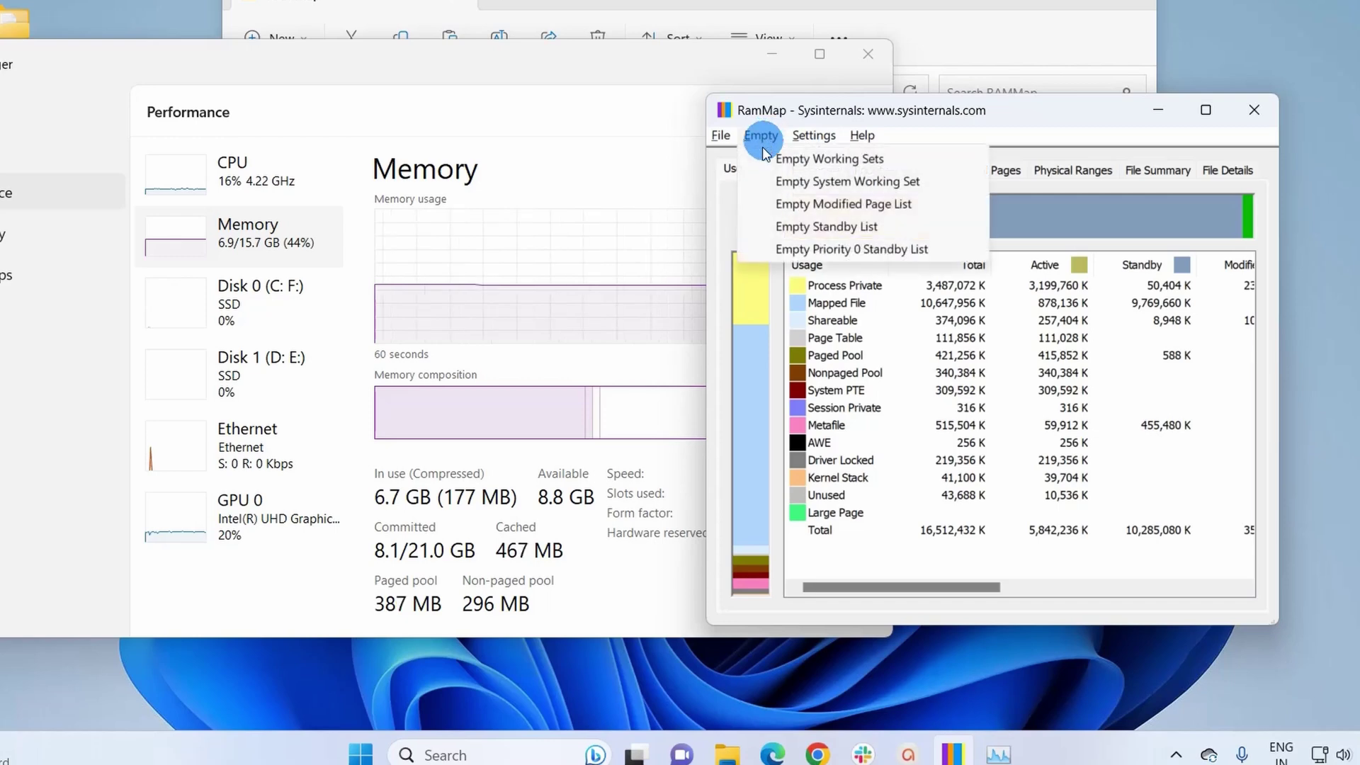
click(856, 228)
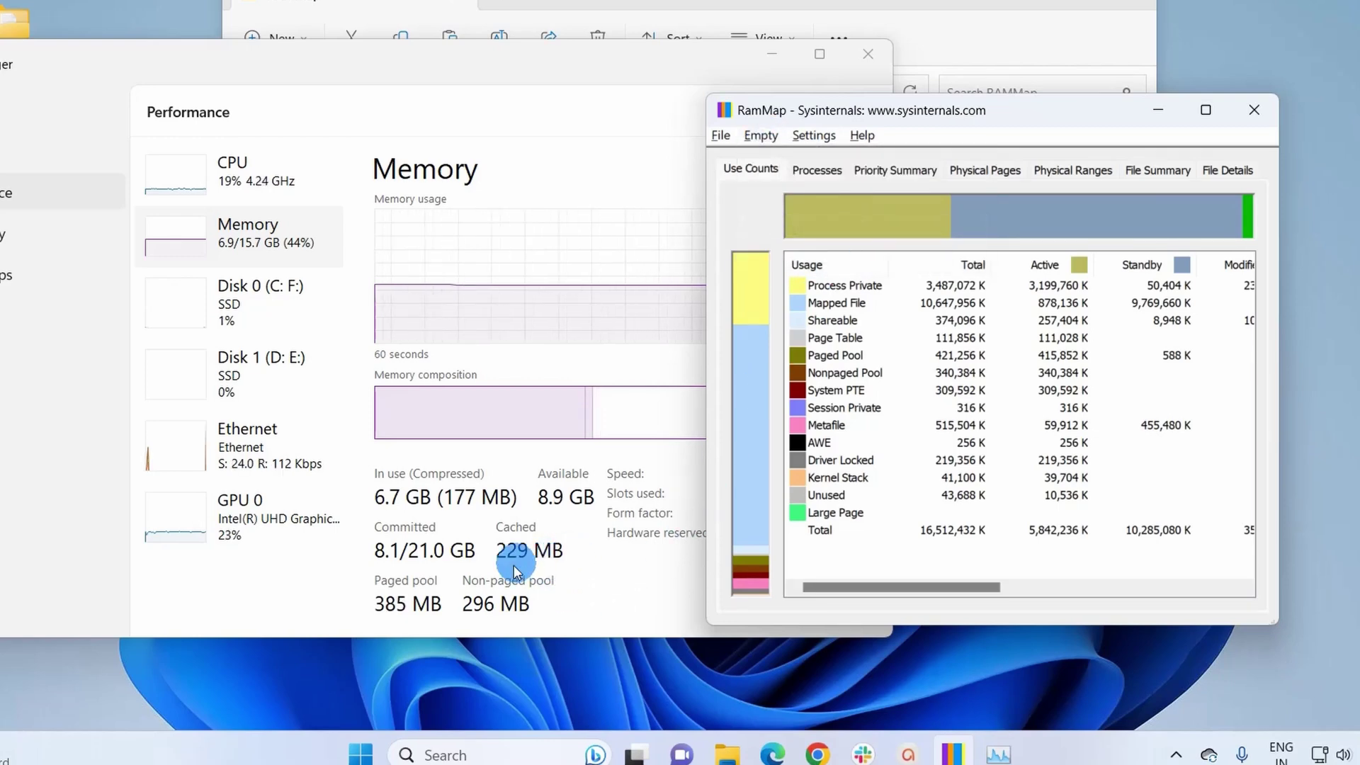